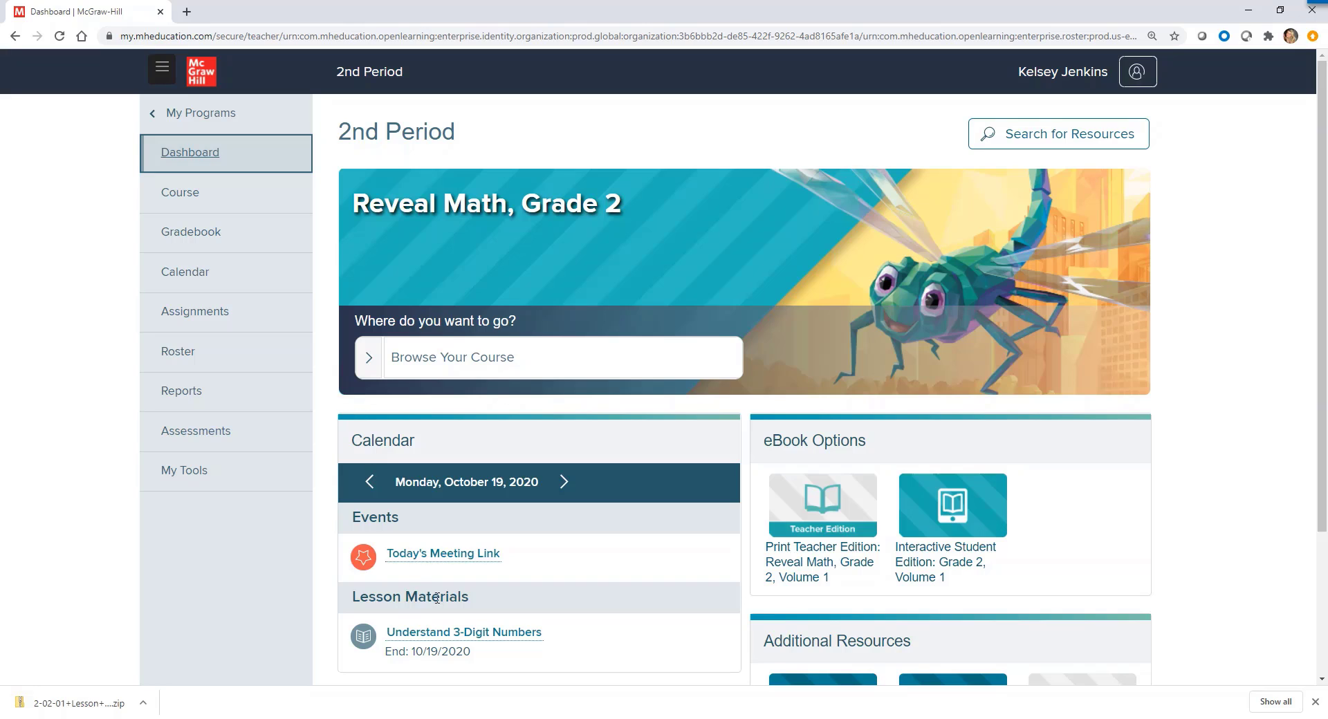
Open the course page of the calendar's Understand 3-Digit Numbers lesson, dated 10/19/2020.
click(461, 643)
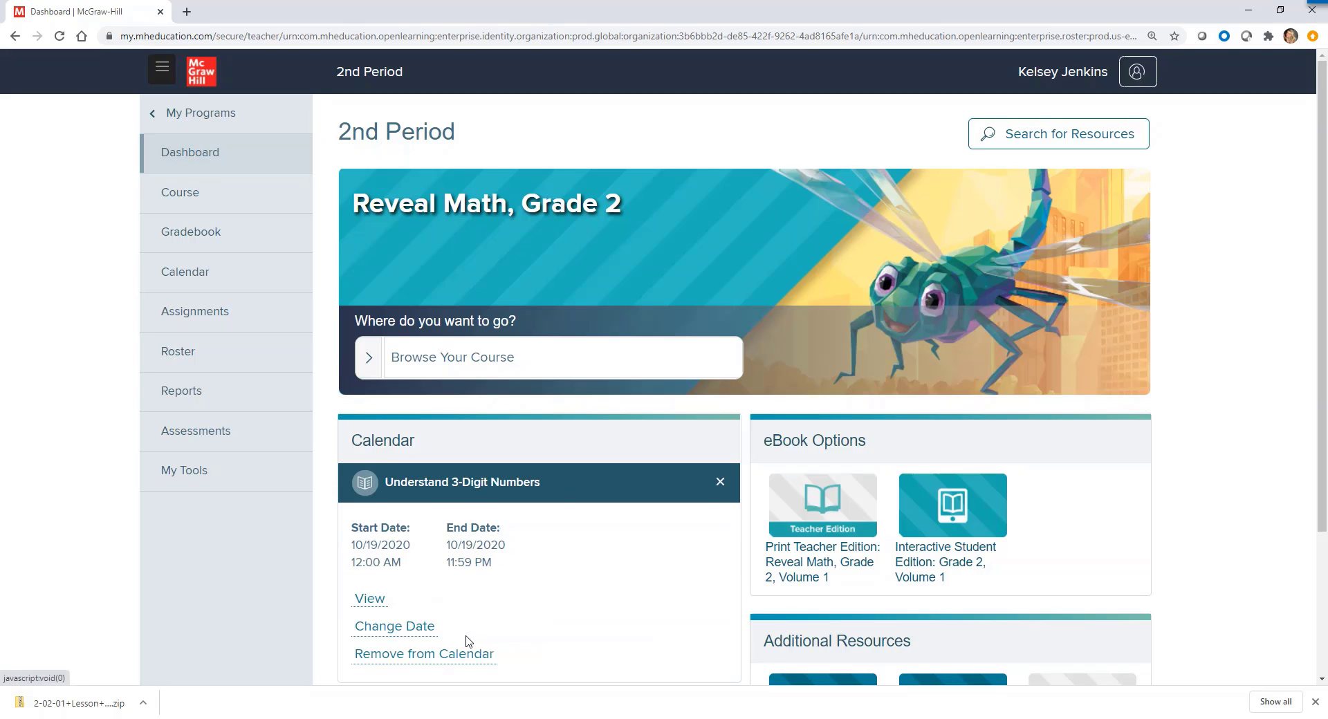
click(374, 601)
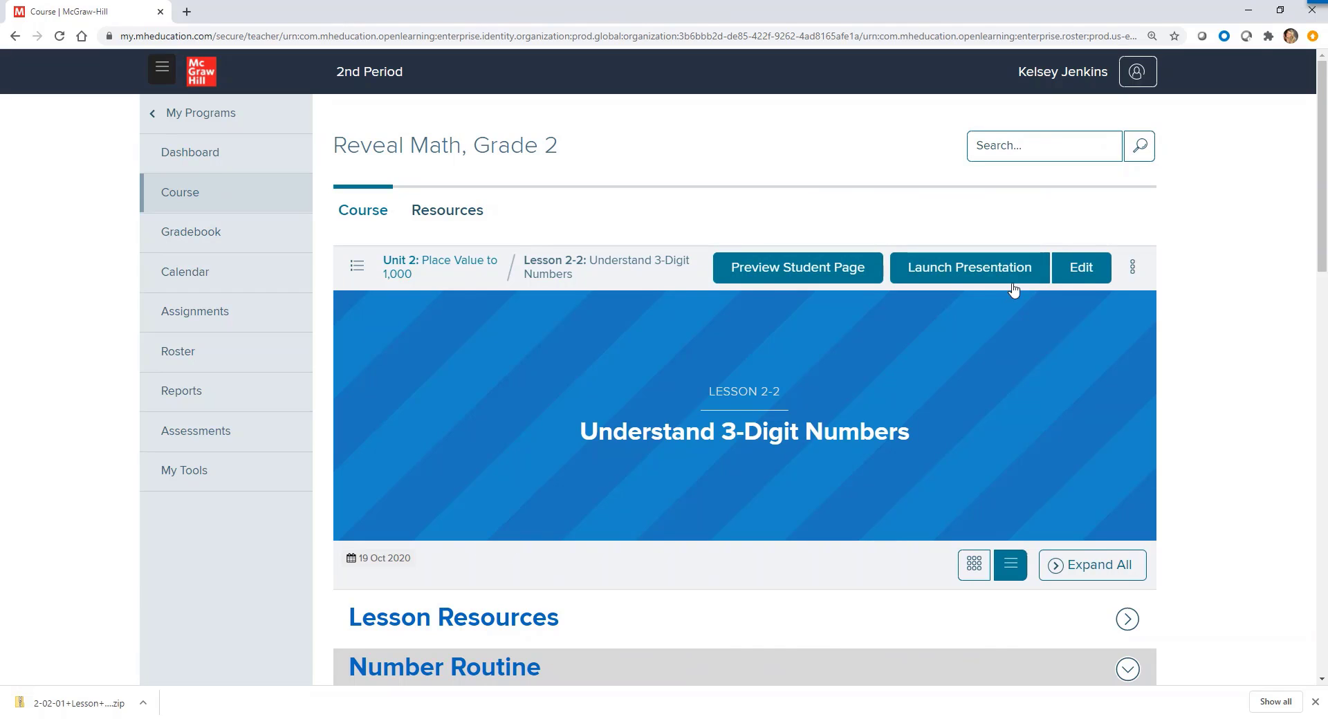
Move 'Would You Rather?' after Be Curious and toggle it out of the presentation (3 of 21).
click(1073, 270)
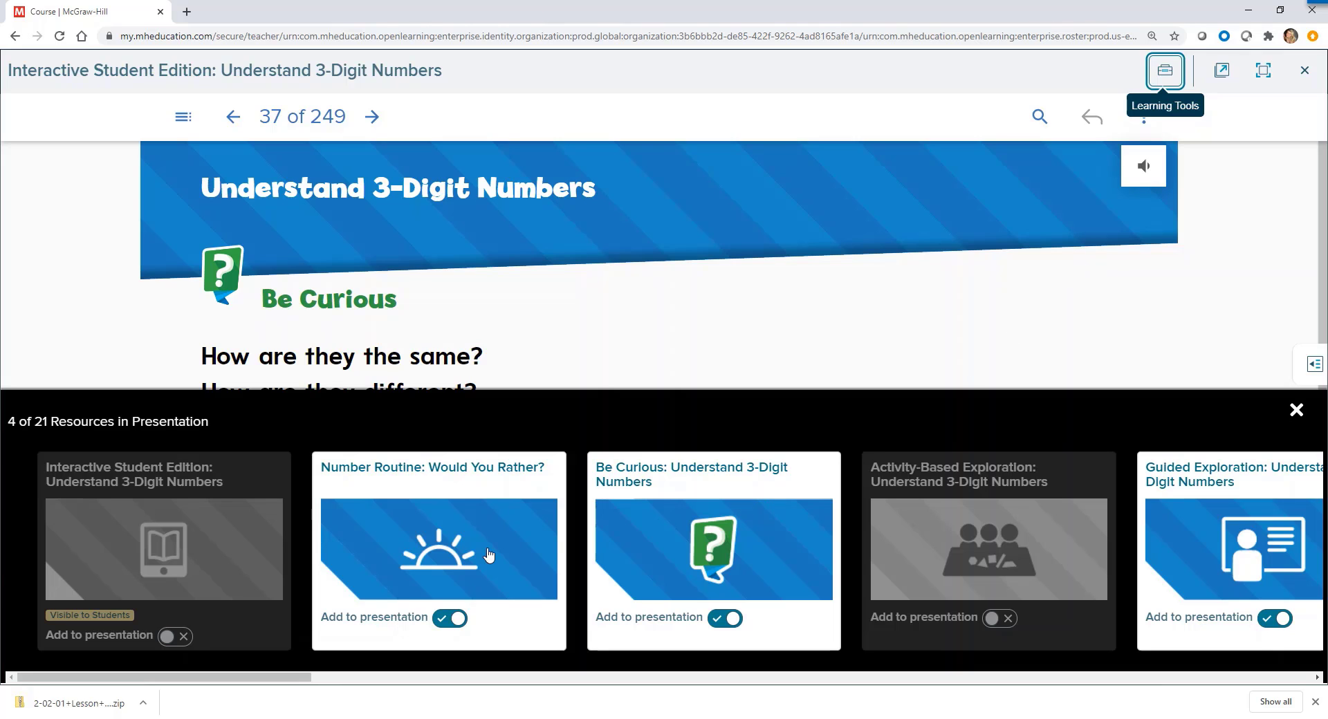
drag(488, 555, 755, 607)
click(729, 621)
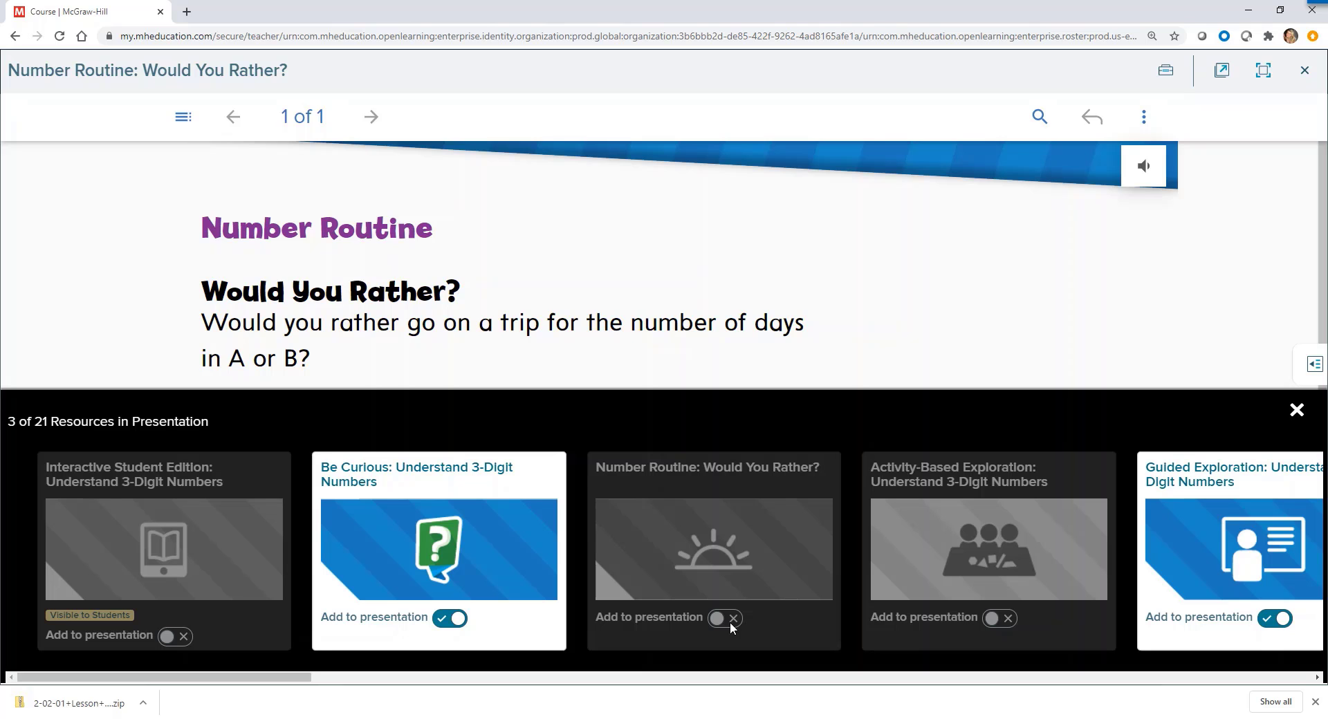
click(1296, 410)
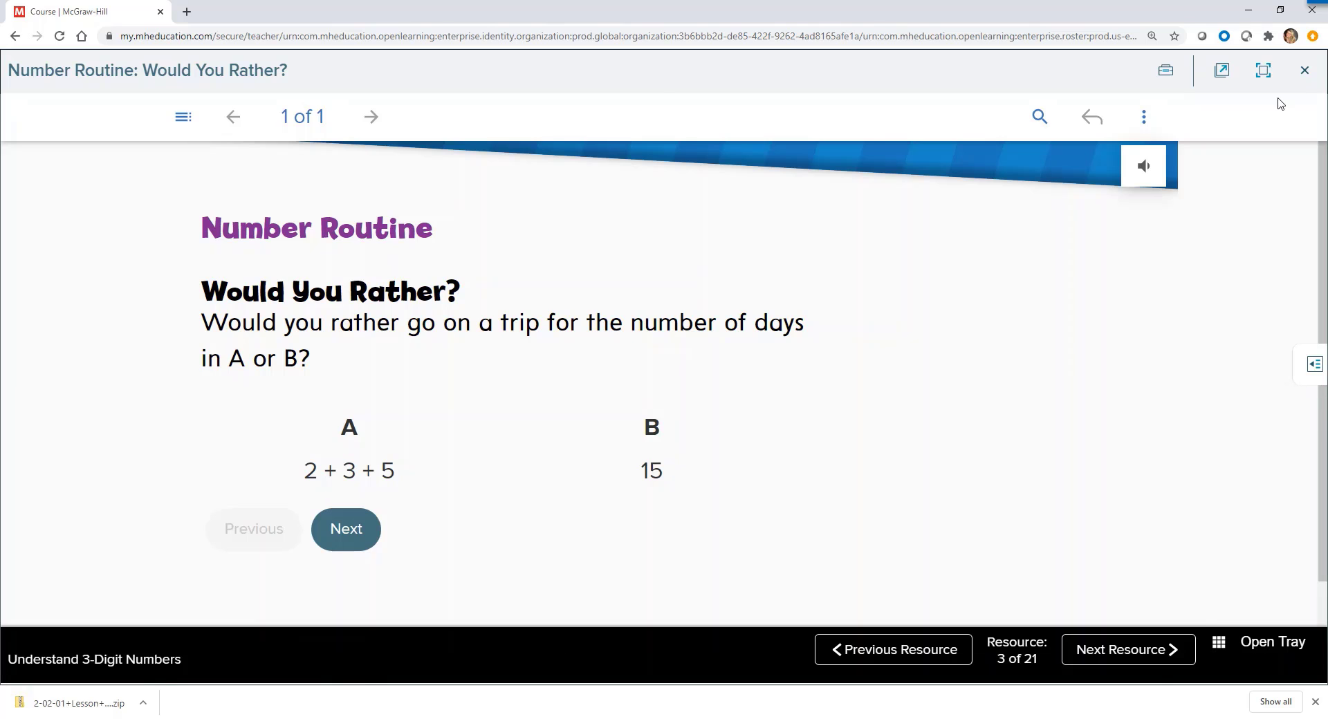
click(1304, 70)
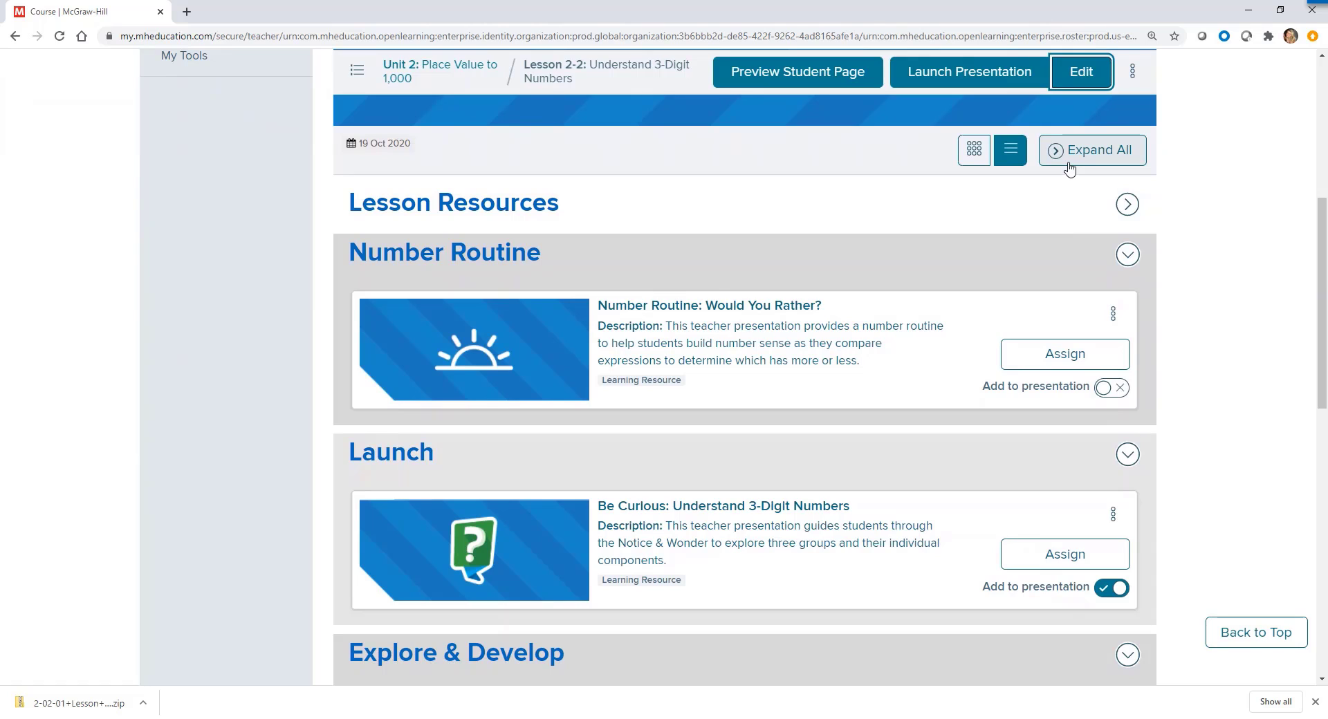
Preview the Would You Rather? questions, re-add them to the presentation, then preview Be Curious.
click(518, 343)
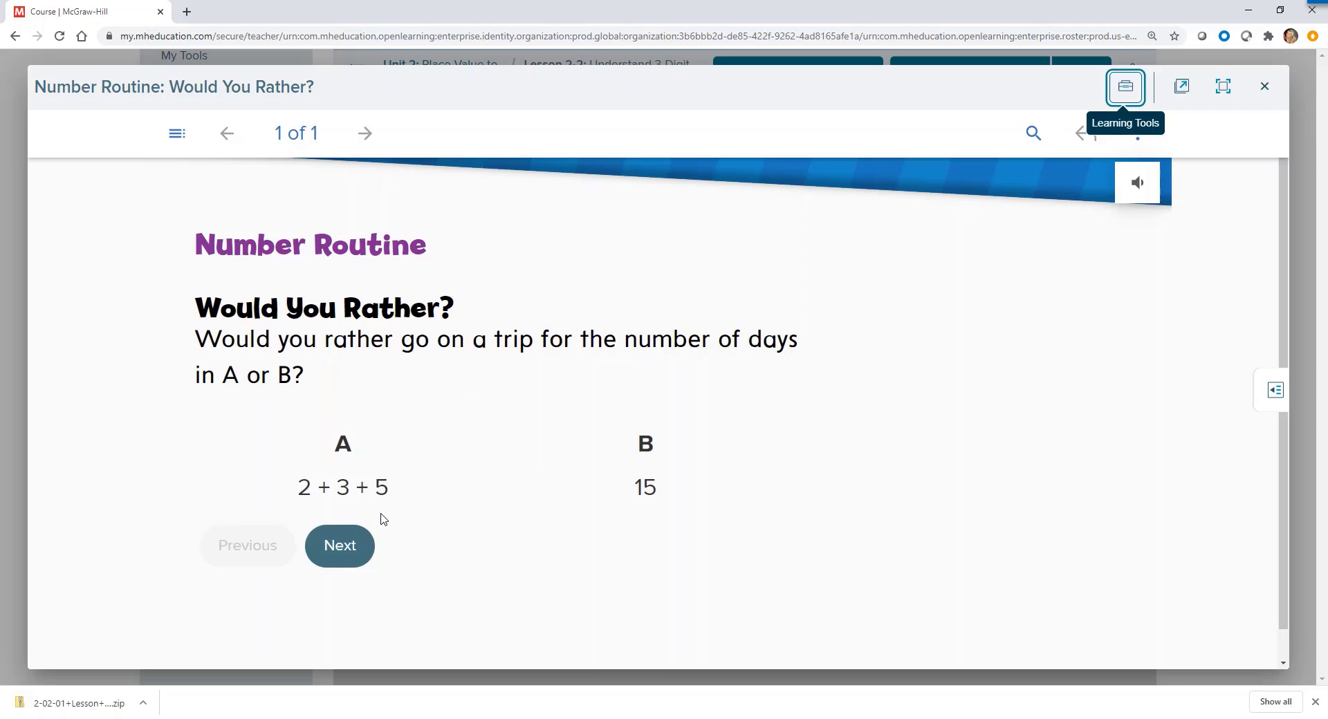
click(342, 550)
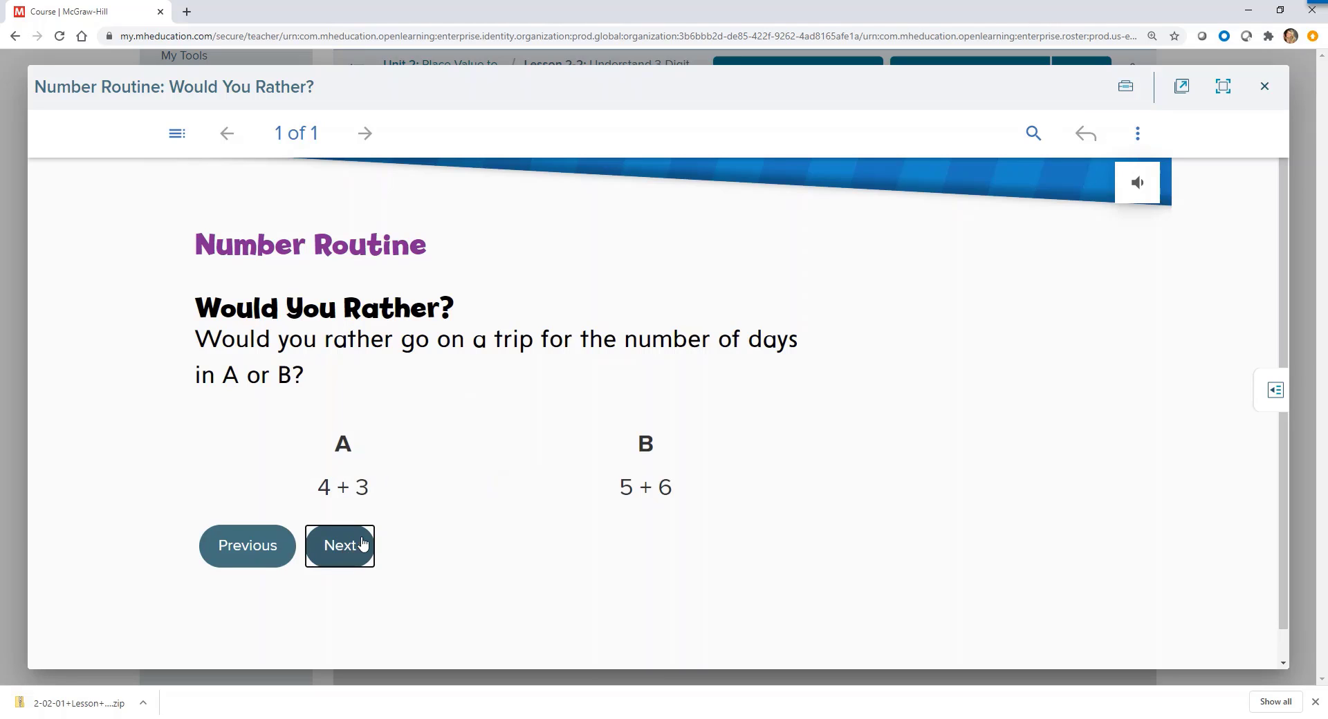
click(1265, 86)
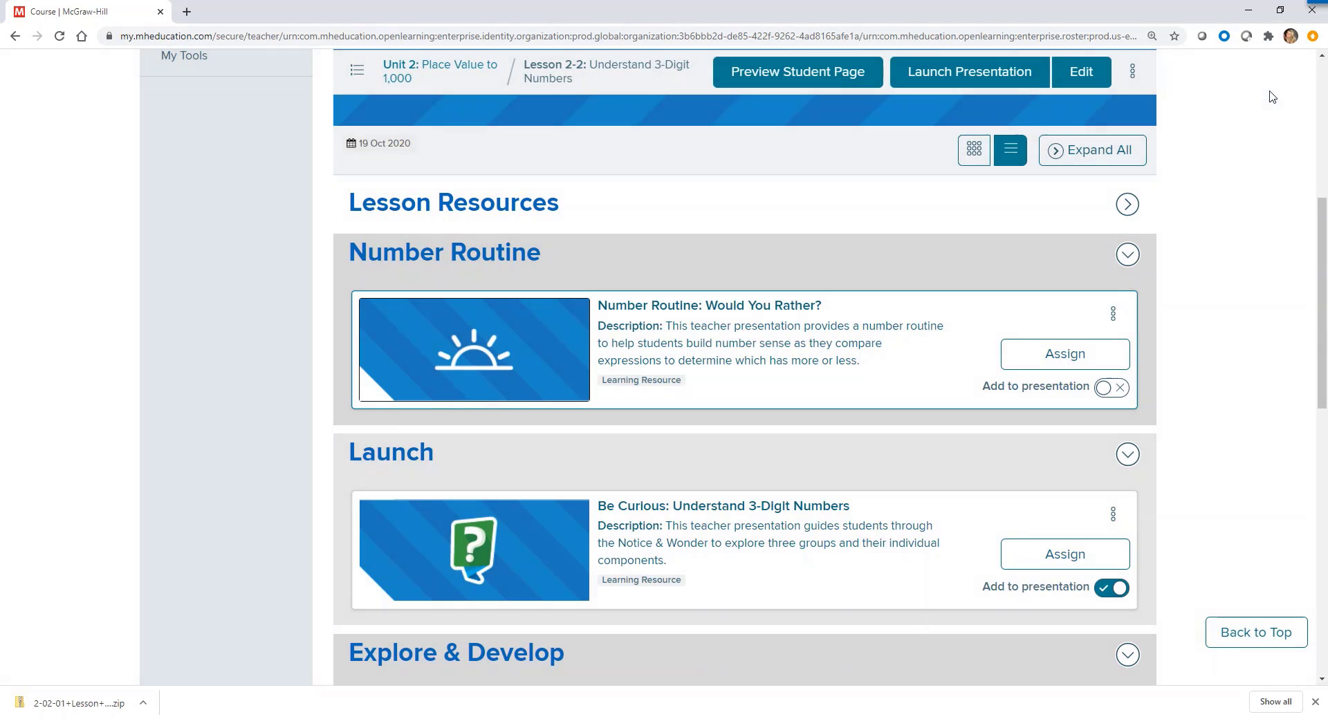
click(1111, 388)
click(550, 549)
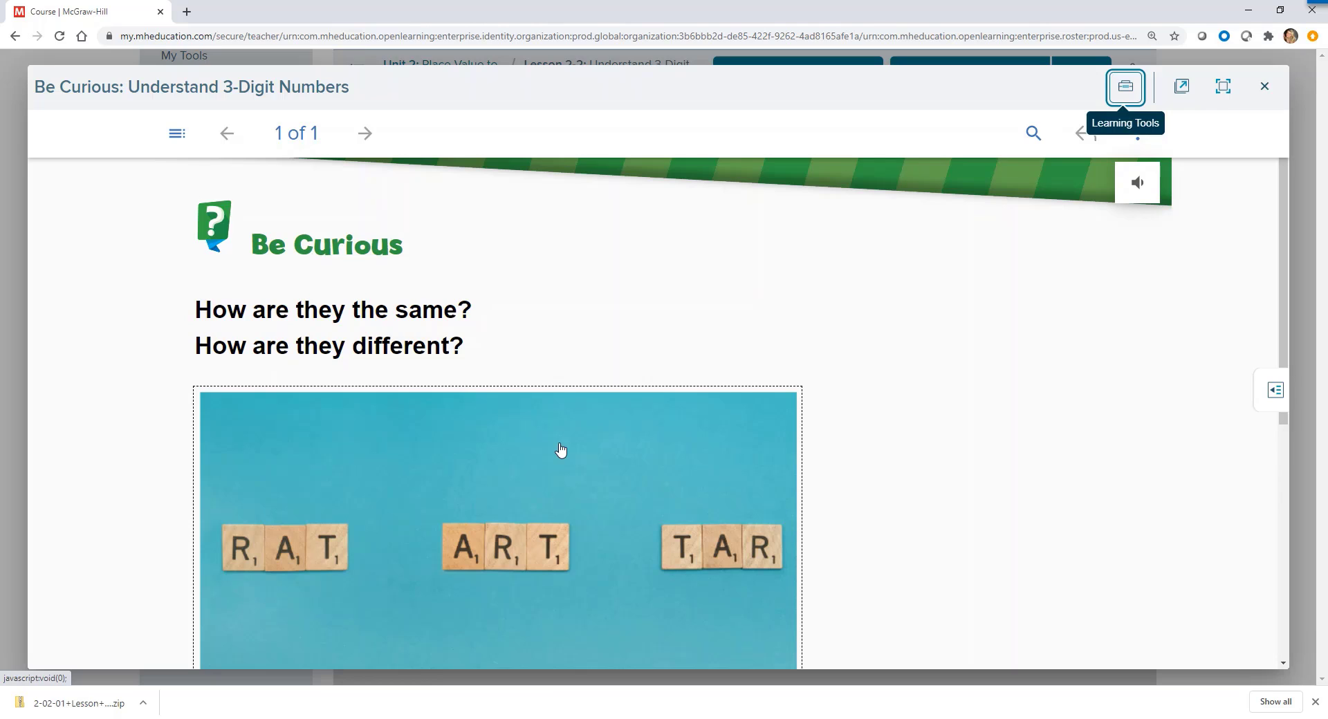
Scroll through the RAT, ART, TAR image, then close the Be Curious preview.
scroll(560, 450, down, 2)
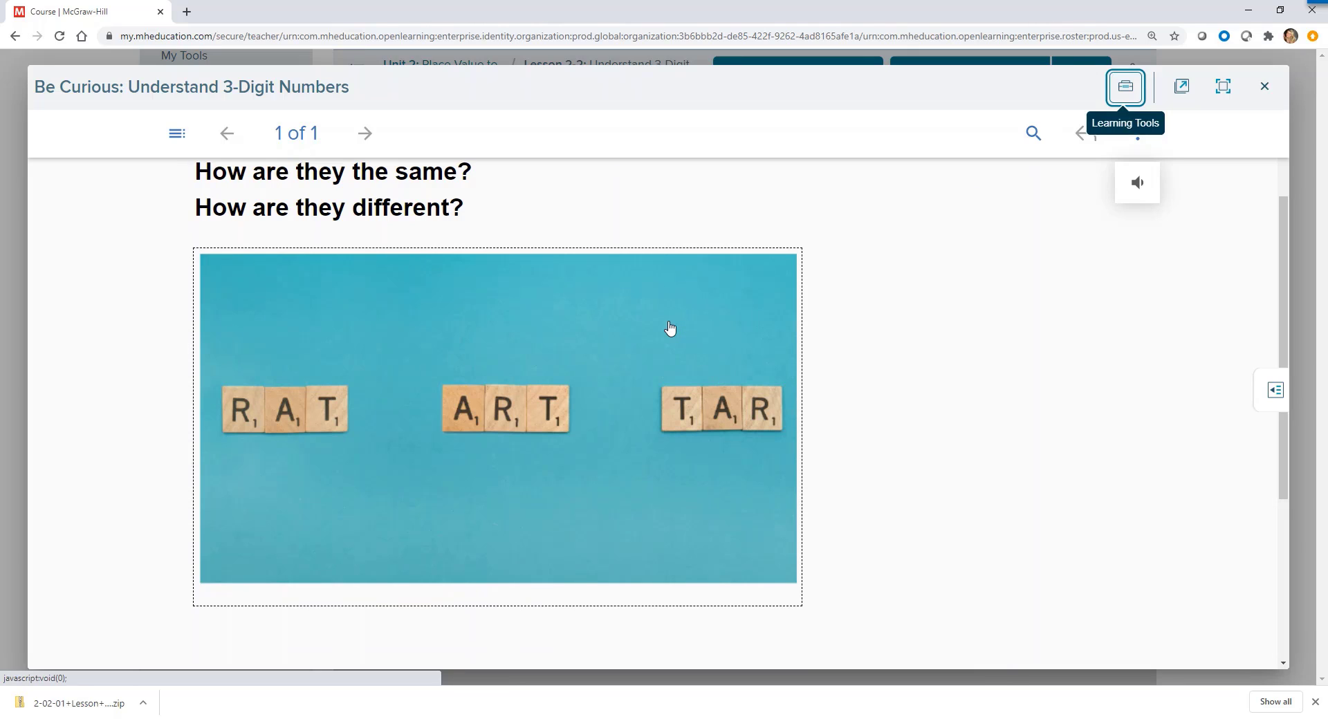
click(1263, 90)
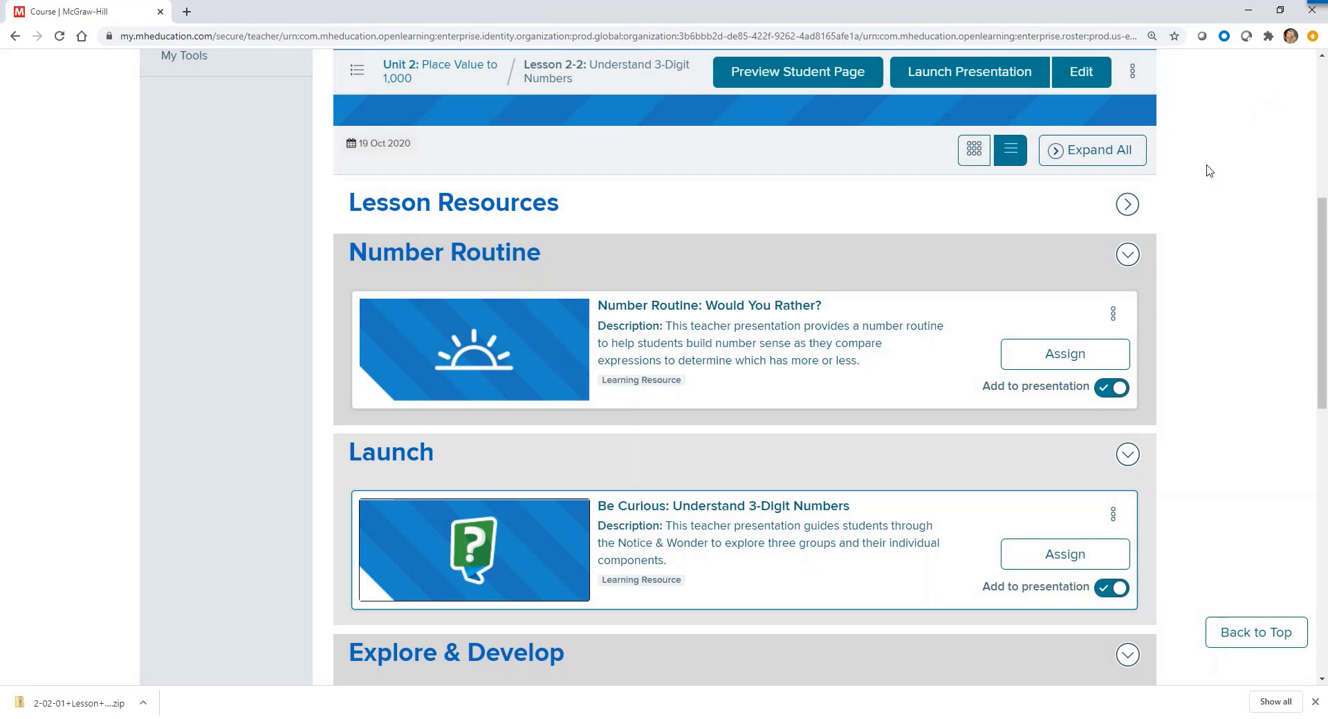
scroll(1197, 171, down, 6)
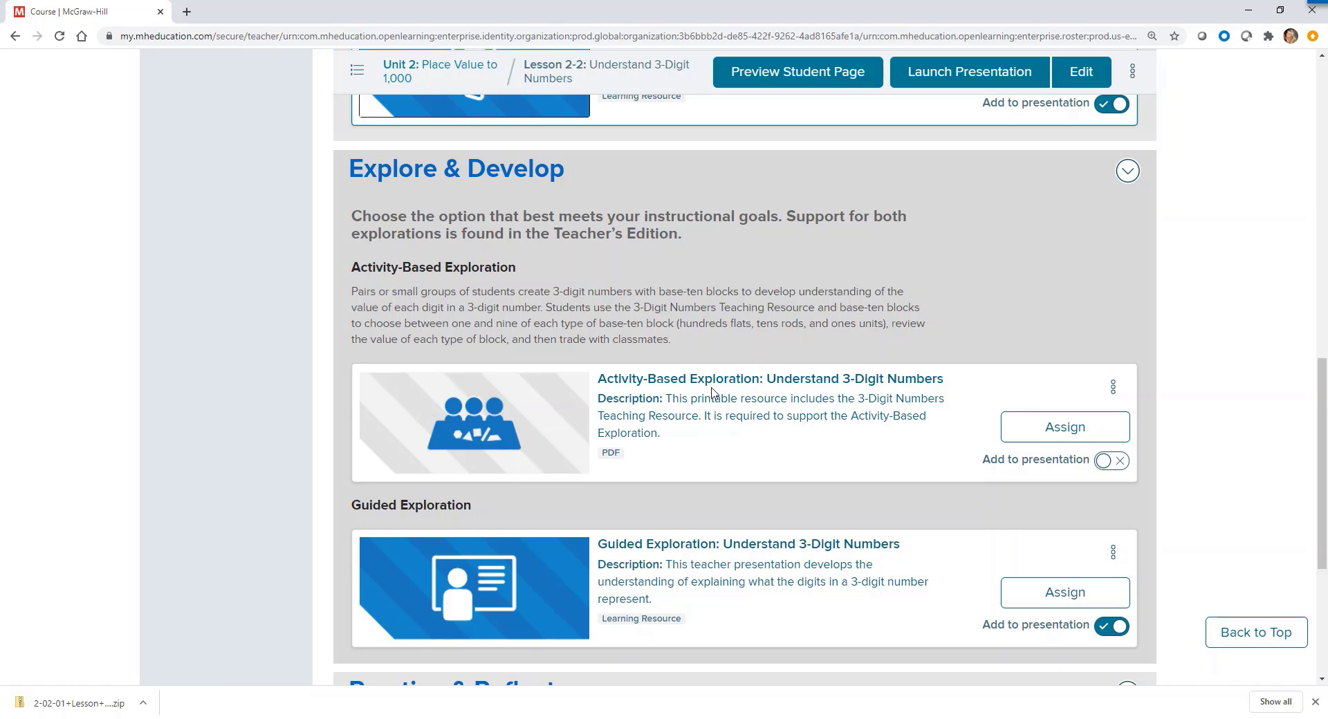
scroll(712, 392, down, 2)
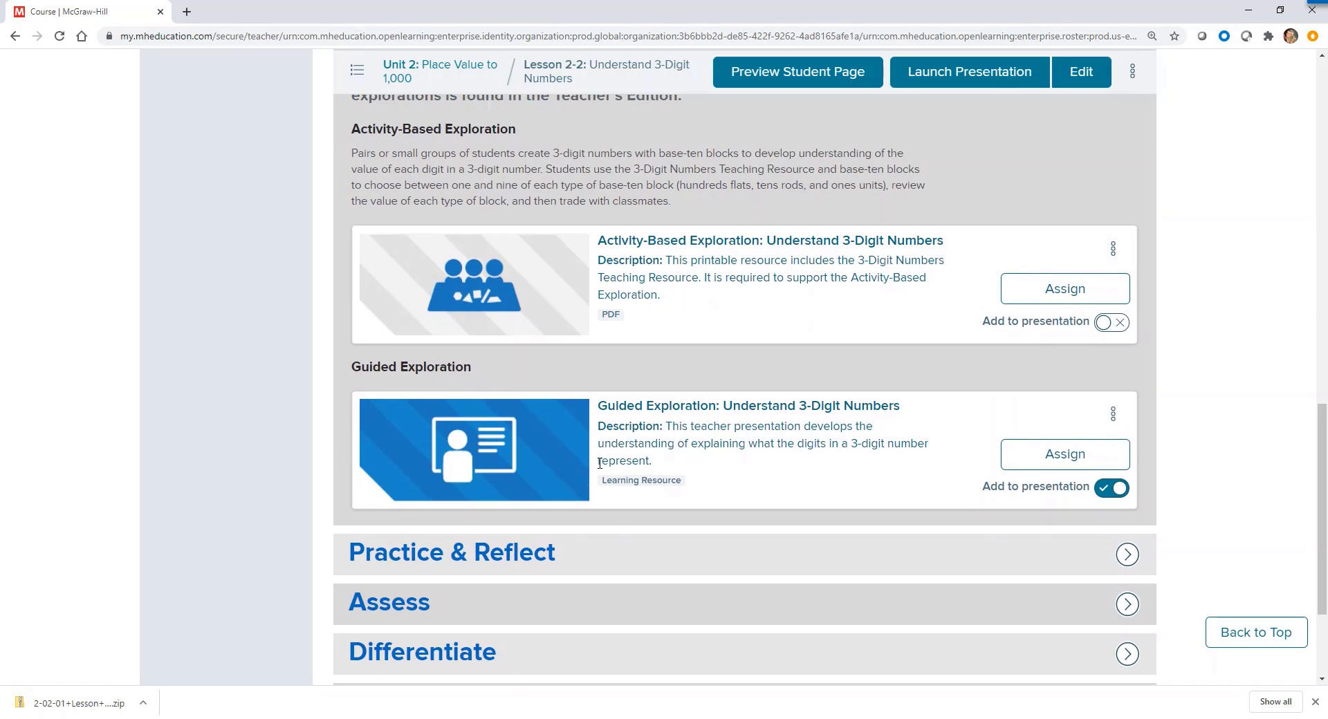
Open the Guided Exploration: Understand 3-Digit Numbers presentation and page to slide 3 of 8.
click(581, 447)
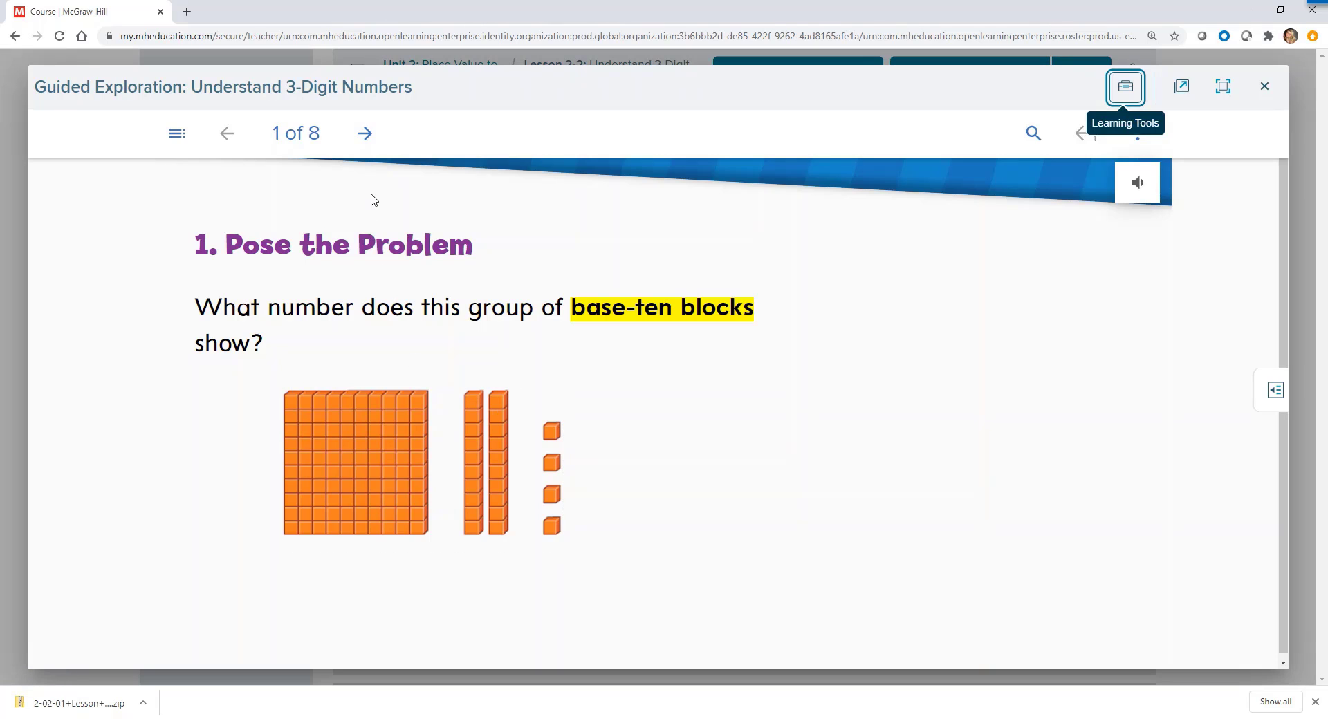
click(364, 134)
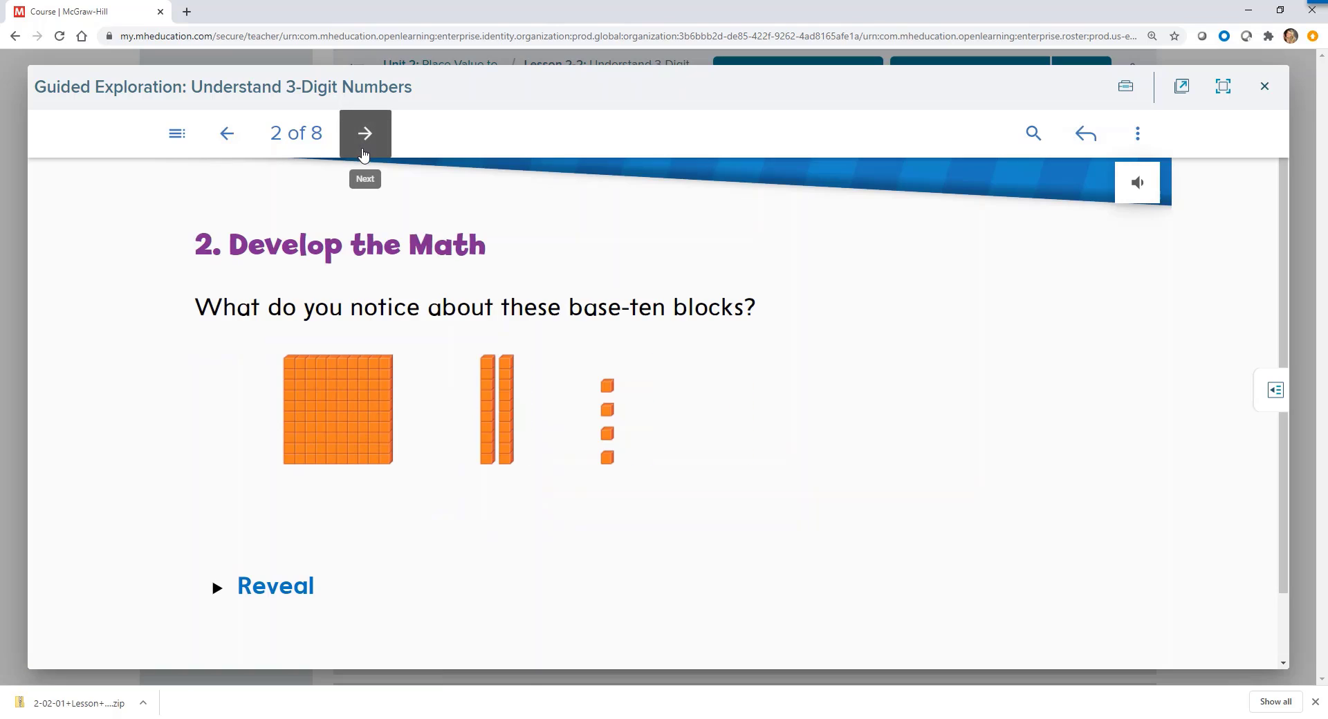
click(365, 138)
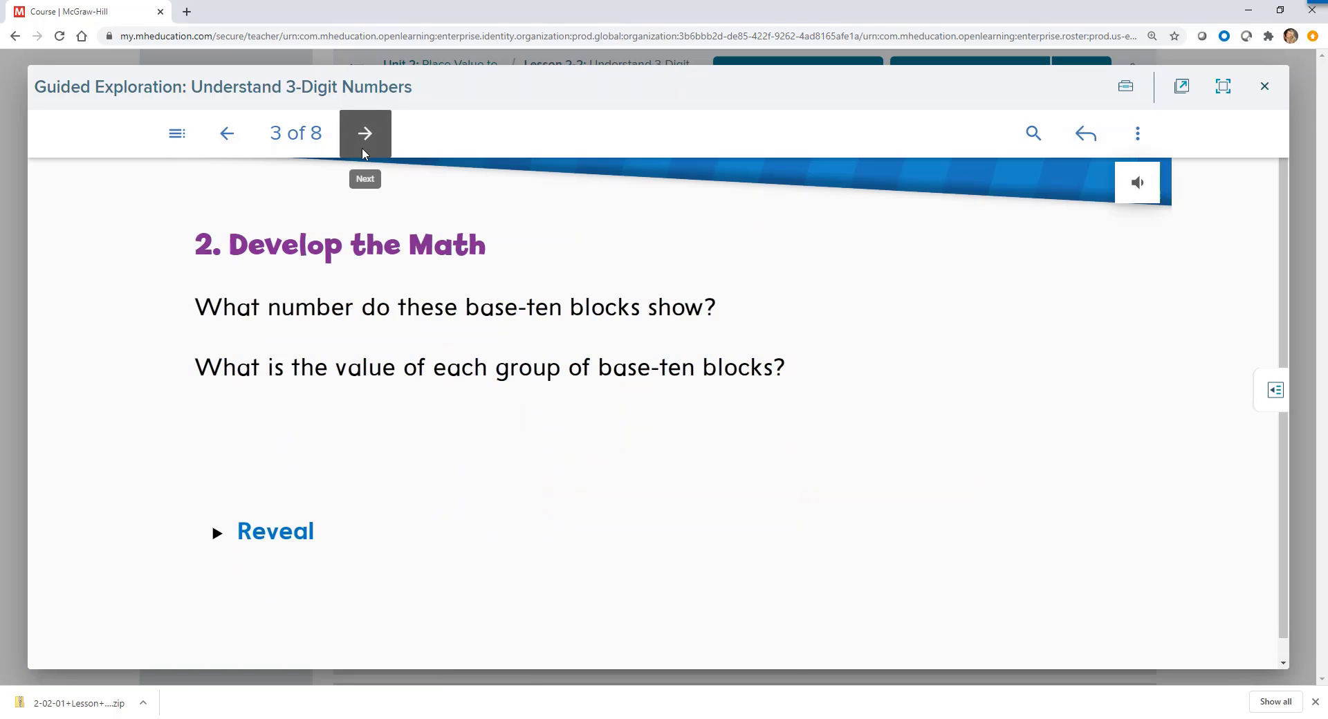
scroll(368, 298, down, 1)
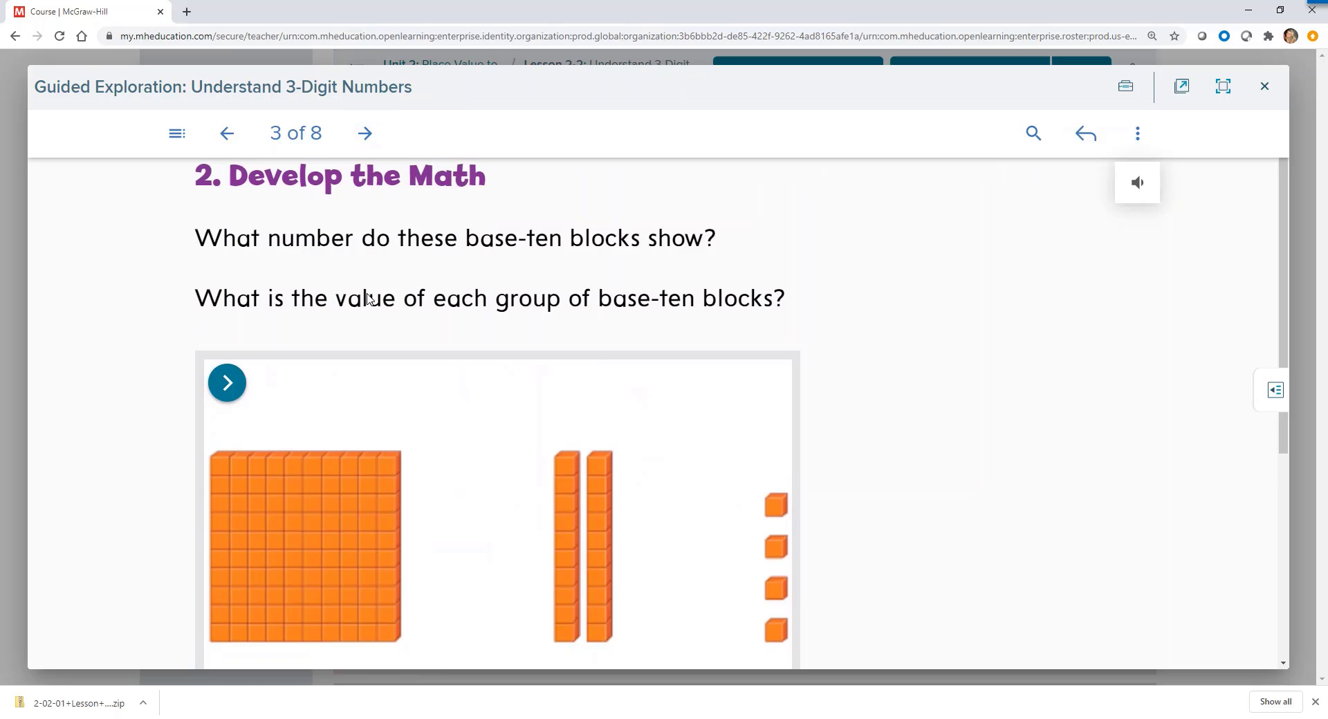
scroll(367, 299, down, 1)
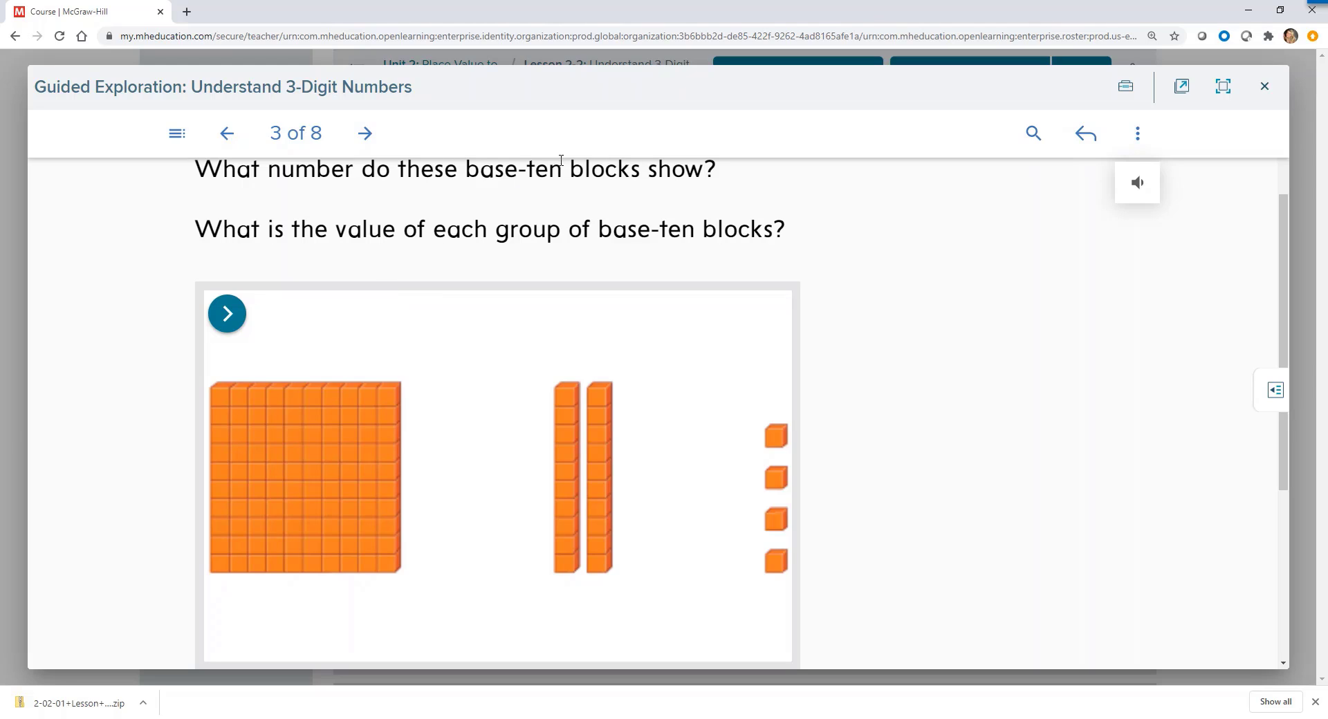
Maximize the learning tools reader, view the eTools choices, then exit the enlarged reader.
click(1129, 99)
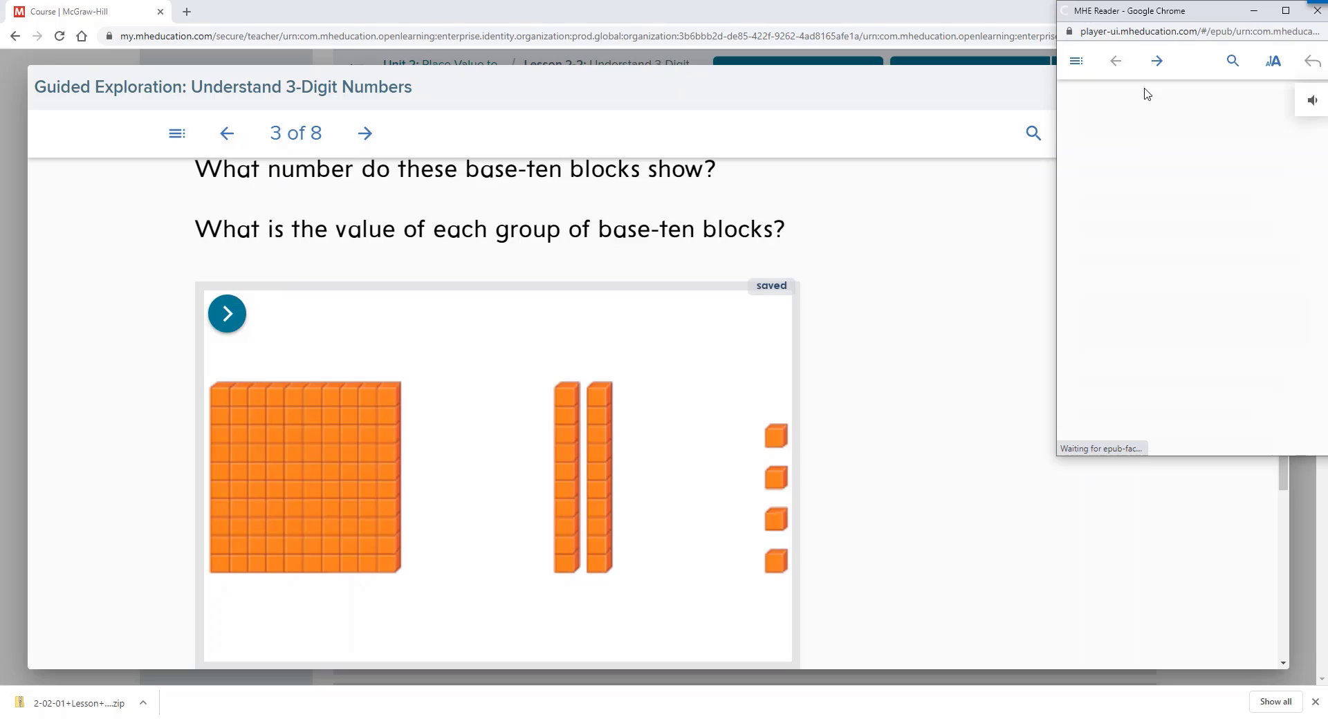
click(1285, 11)
click(275, 152)
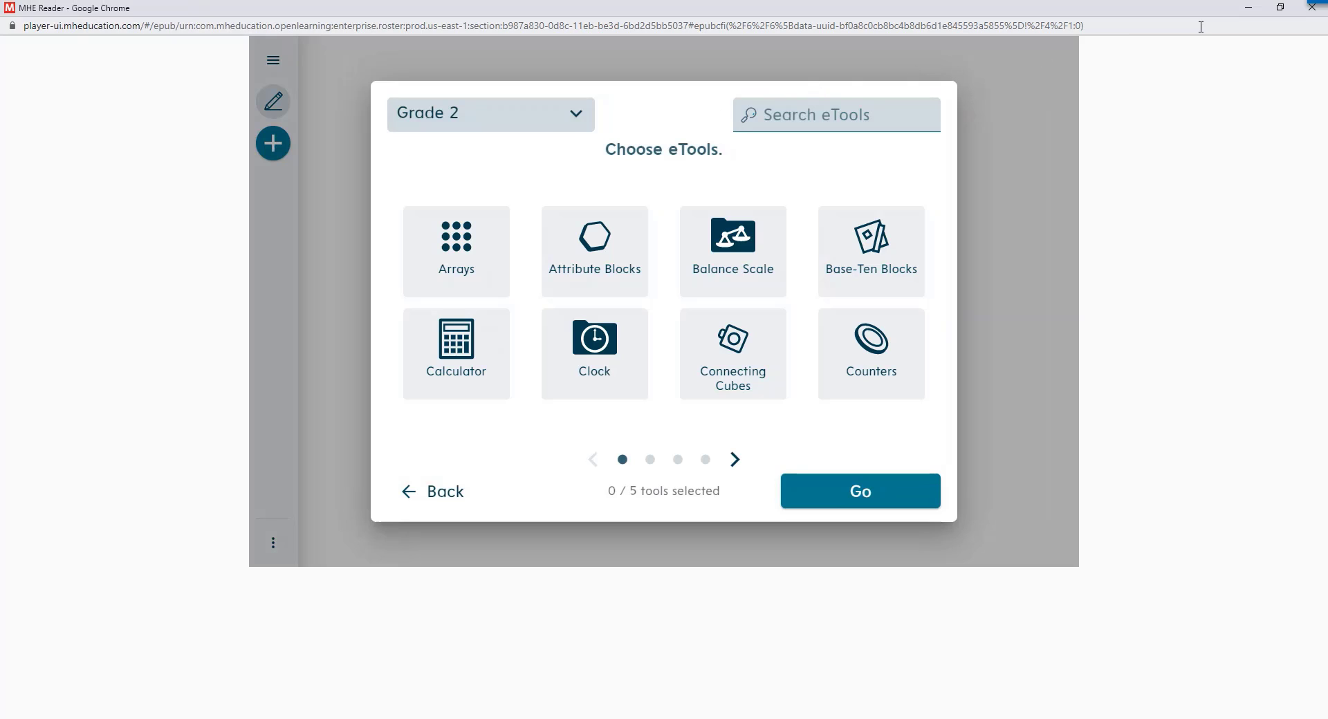
click(1307, 12)
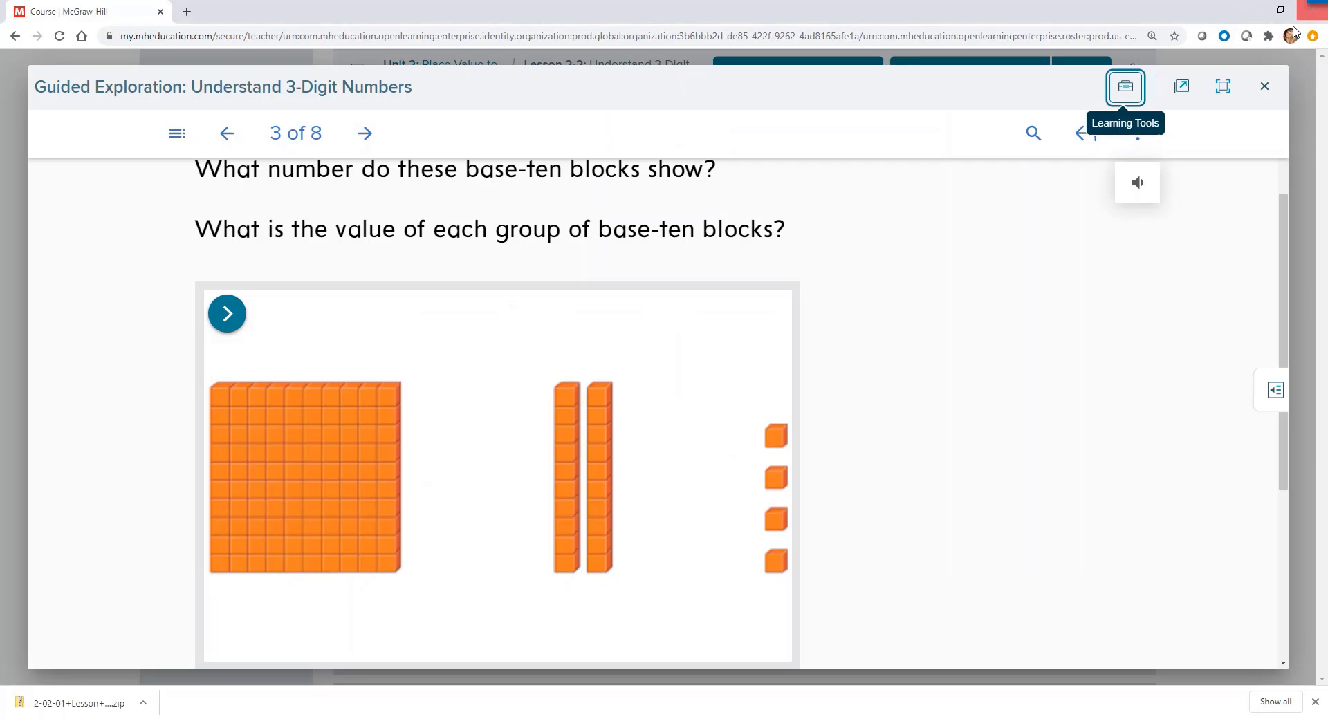
Assign On My Own under Practice & Reflect to All Students as ungraded, 19–20 Oct 2020.
click(1263, 95)
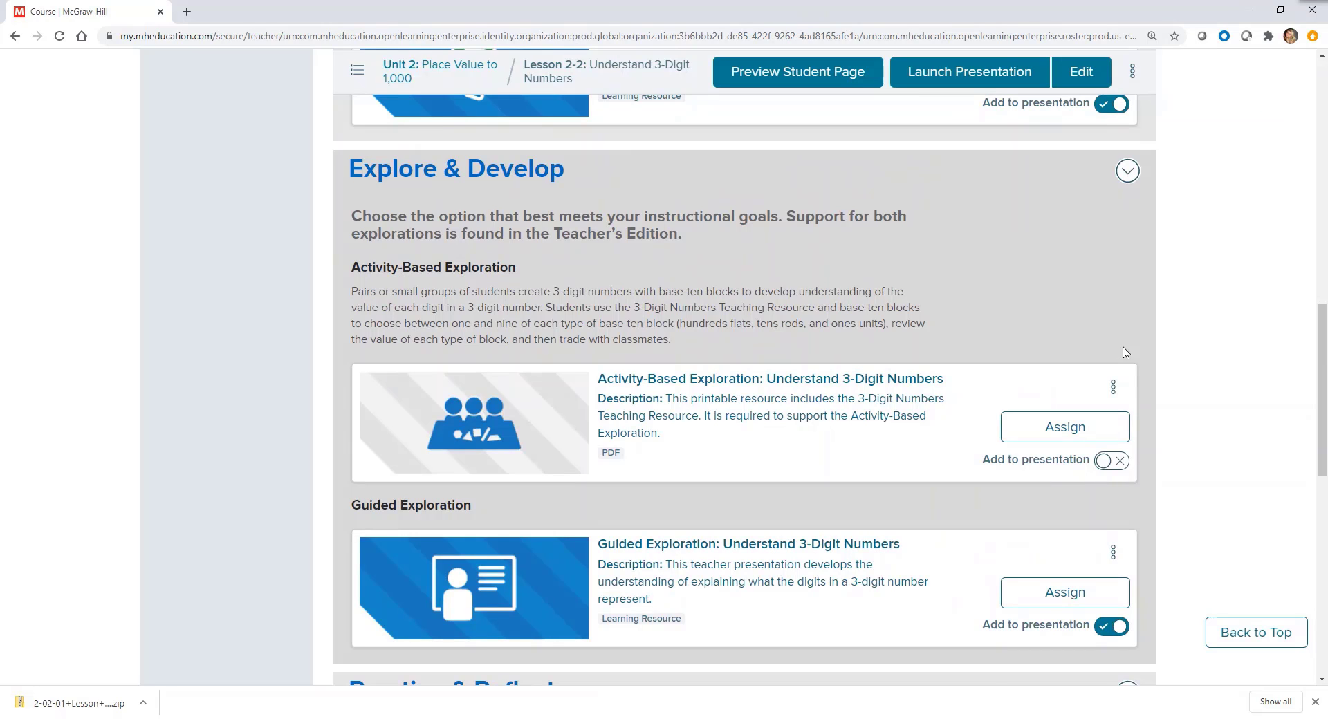
scroll(1123, 352, down, 3)
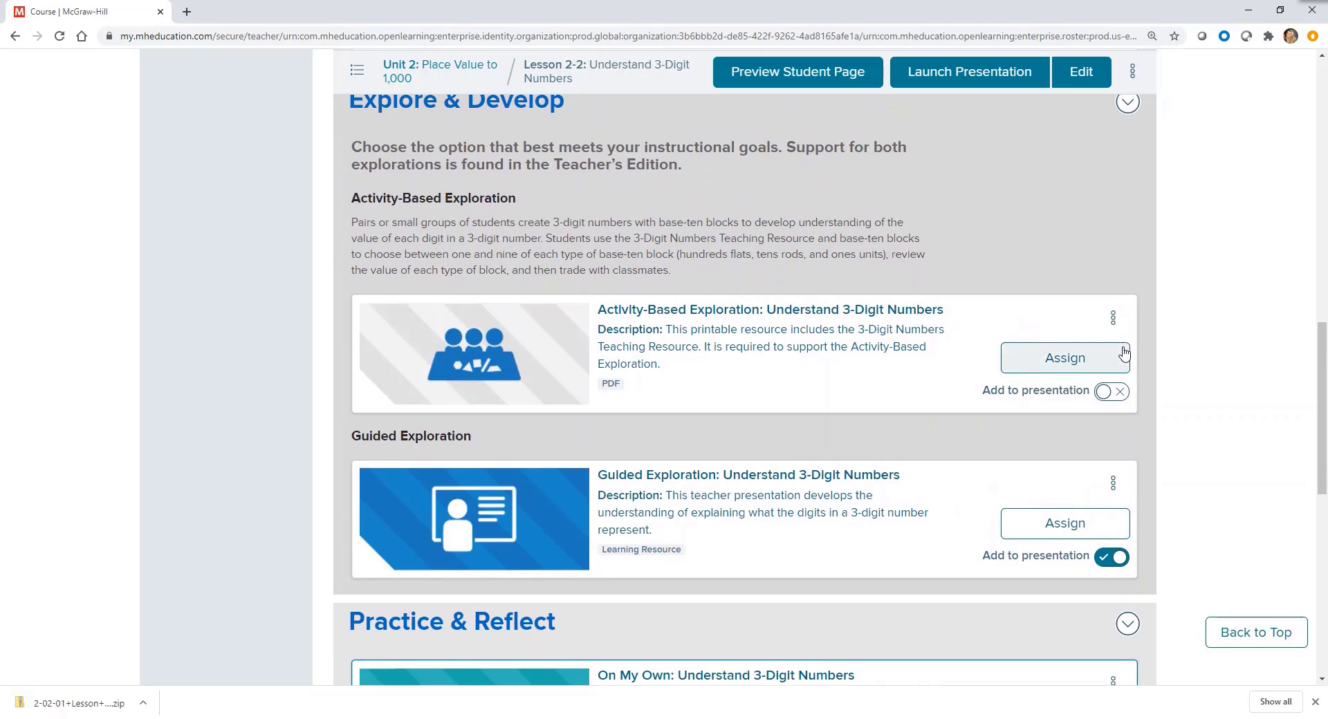
scroll(1123, 352, down, 1)
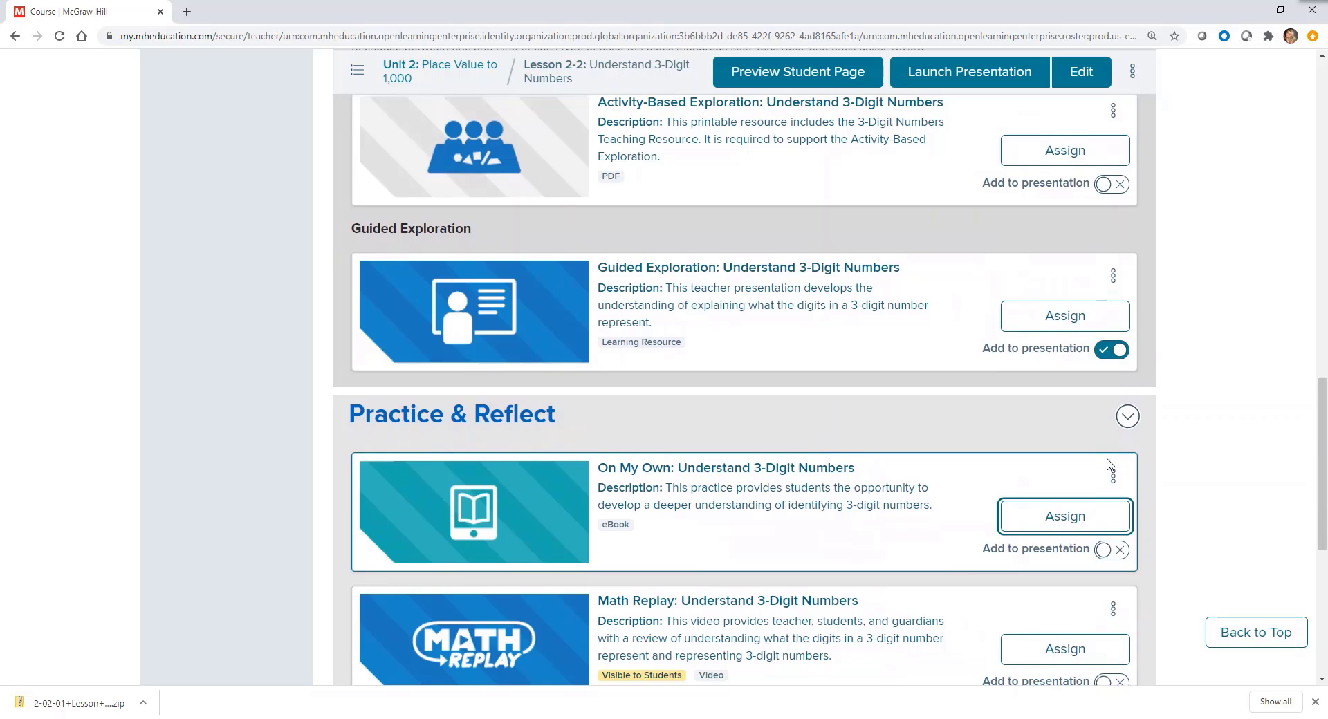
click(1083, 515)
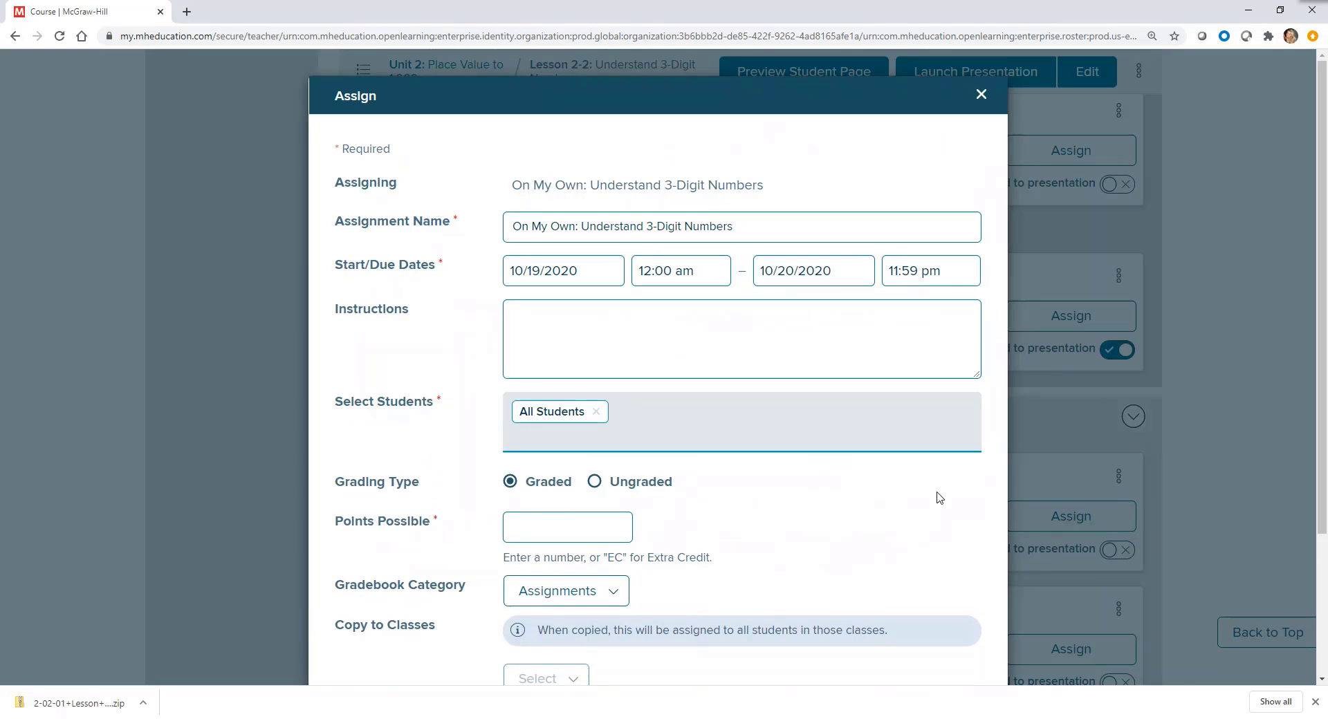
click(593, 483)
scroll(593, 488, down, 1)
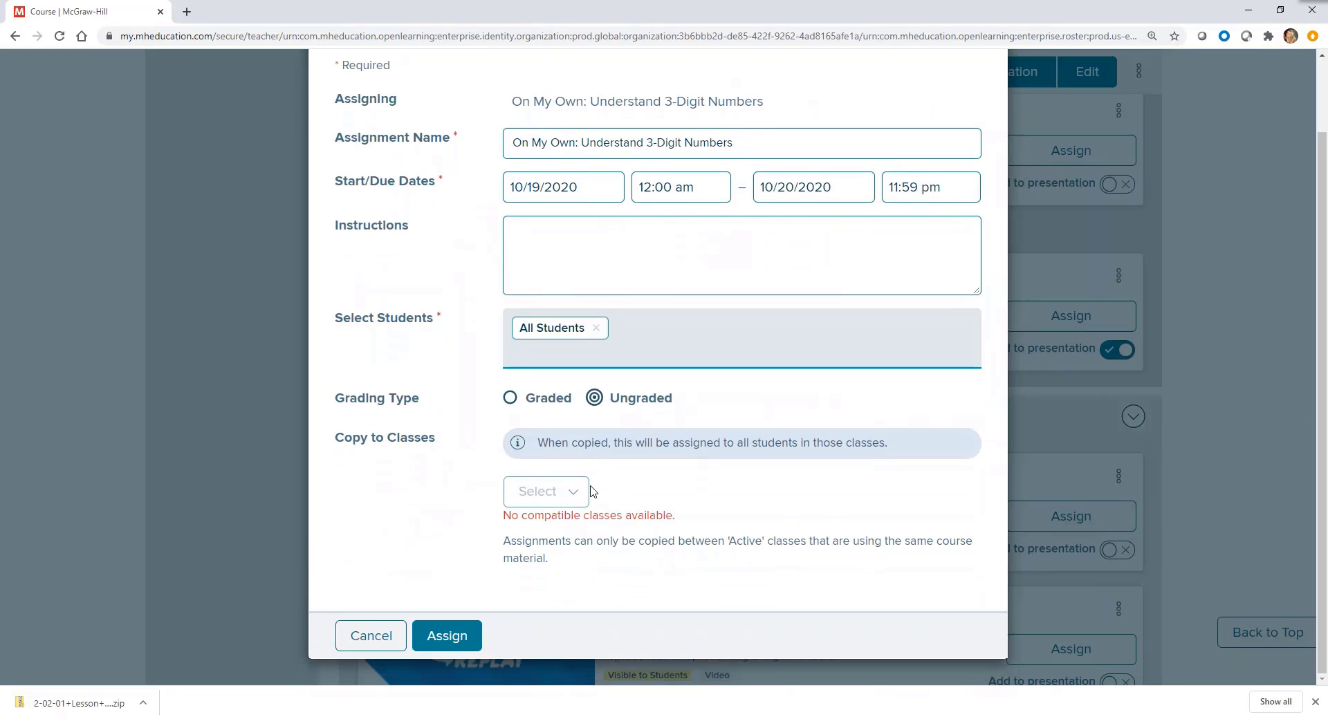
click(456, 636)
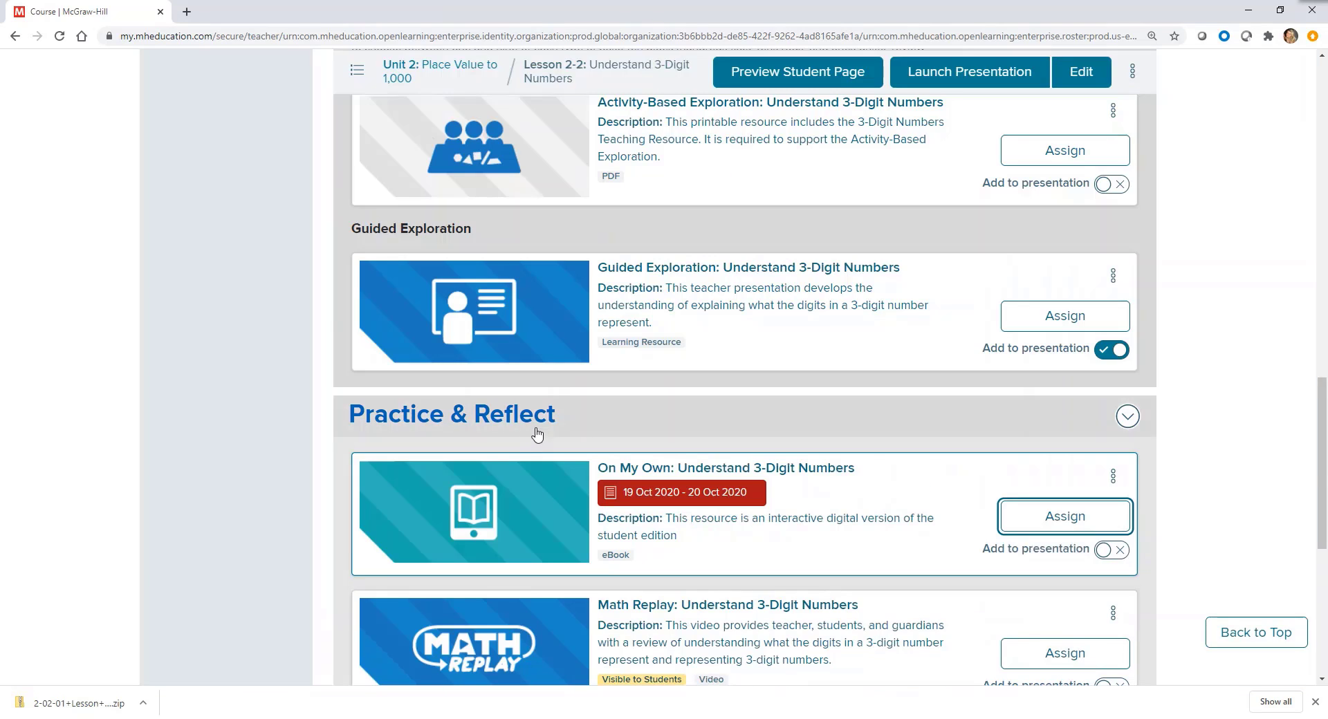
scroll(525, 368, down, 1)
scroll(525, 369, down, 2)
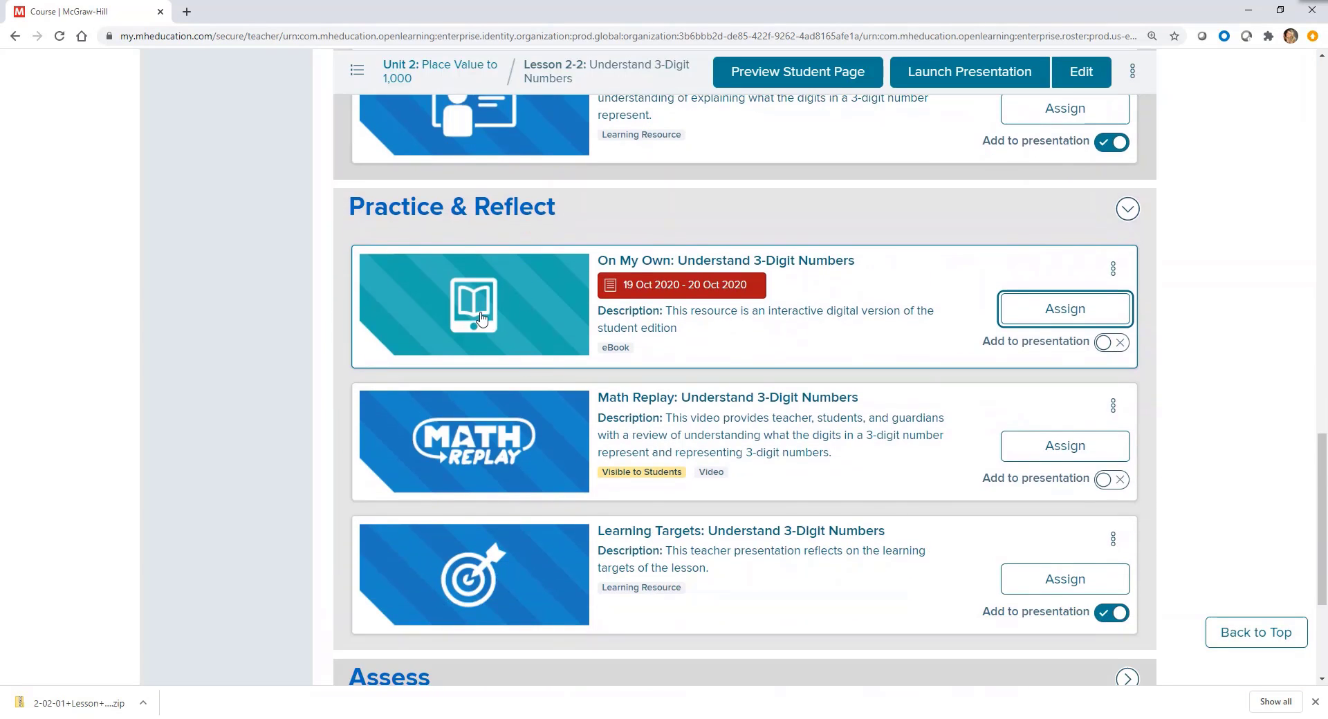
click(482, 318)
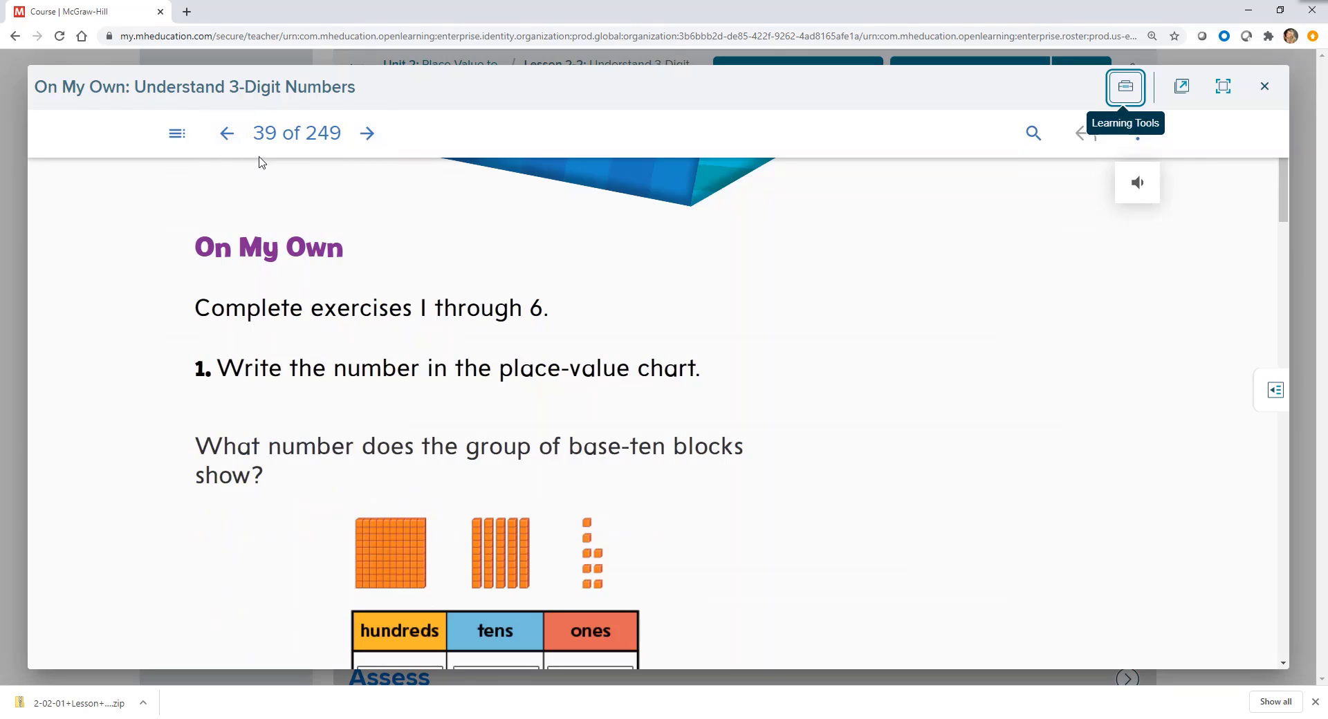
scroll(271, 193, down, 2)
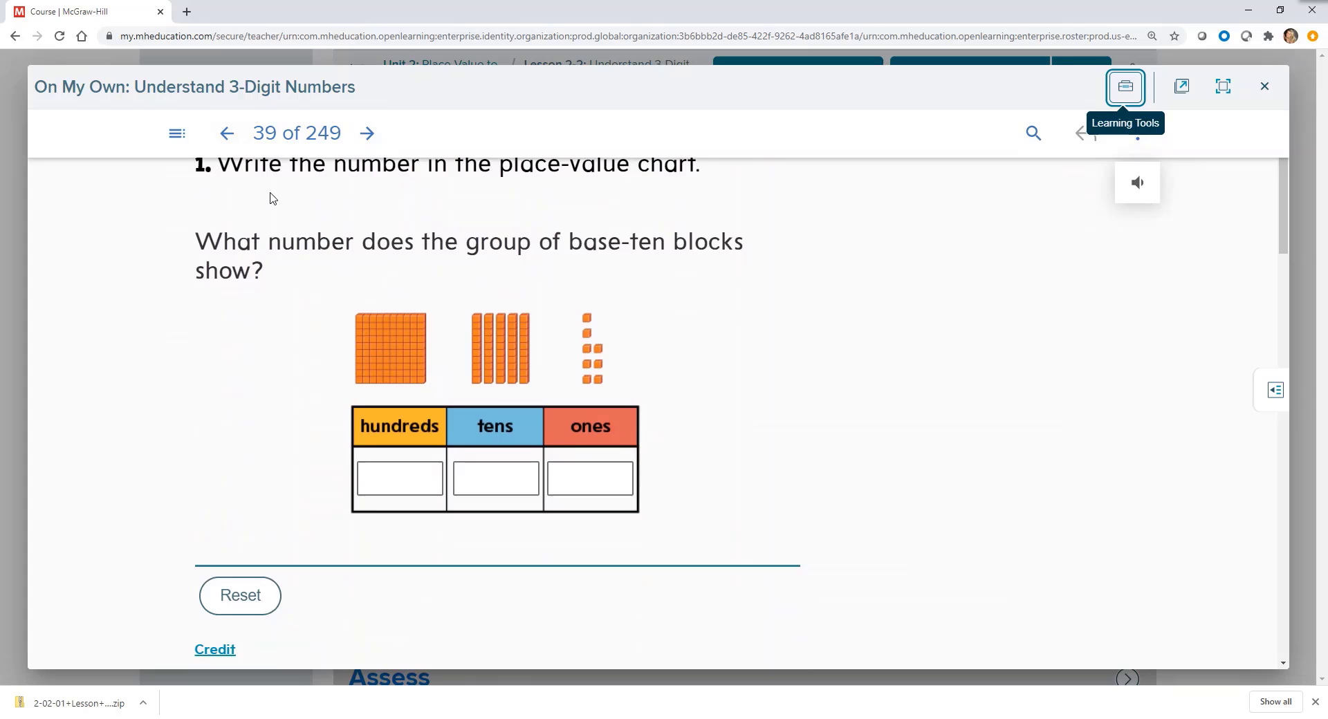
scroll(272, 198, down, 1)
scroll(271, 199, down, 3)
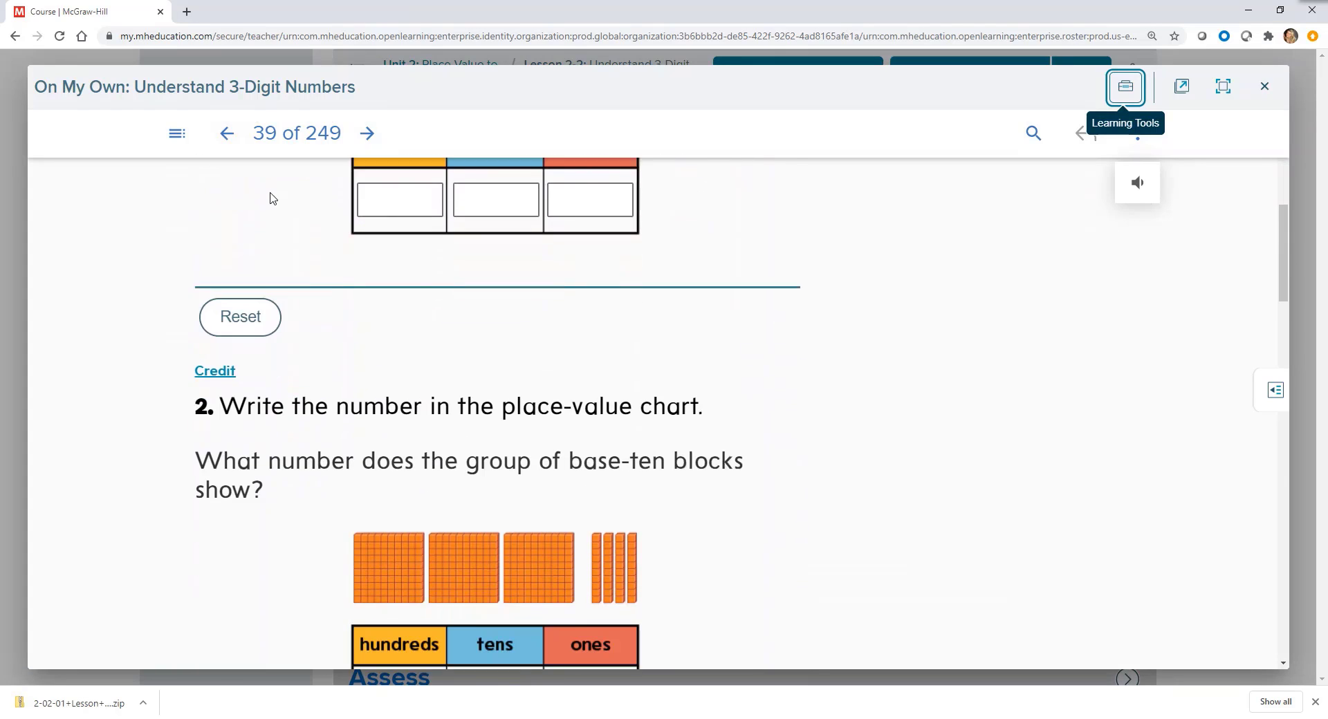
click(1119, 83)
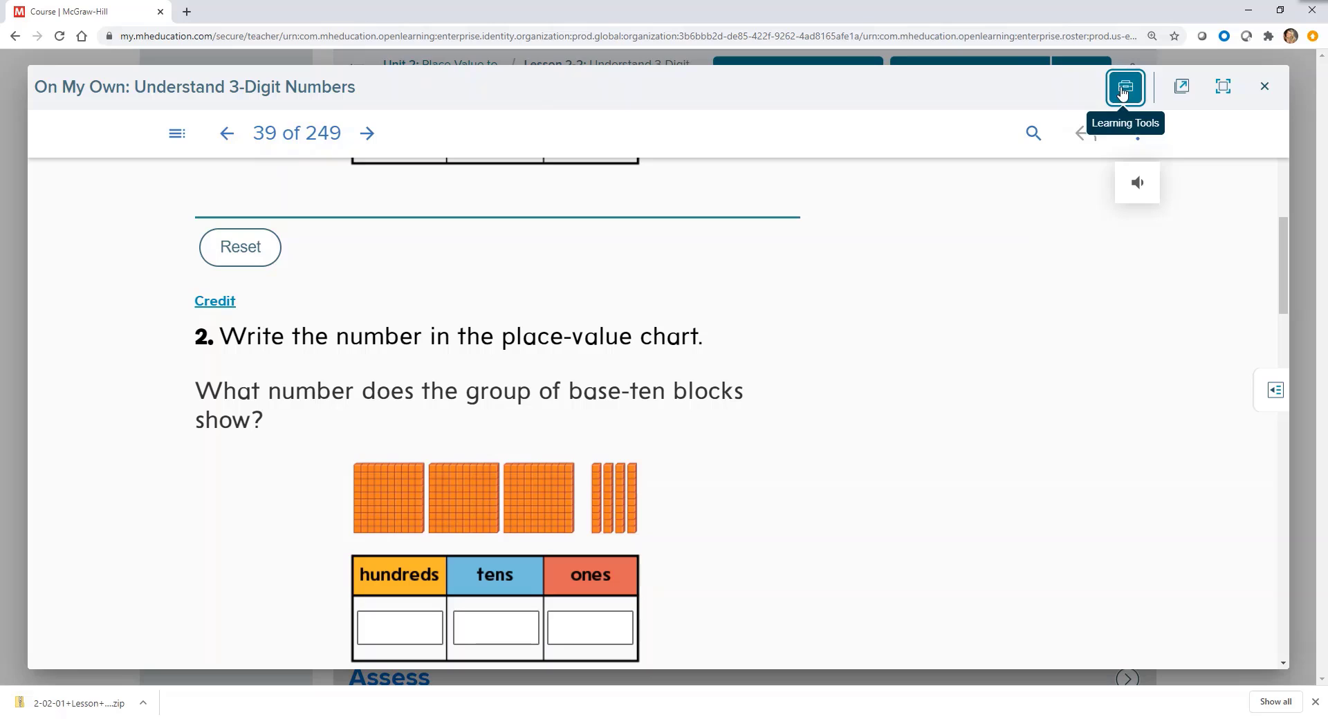
click(1264, 87)
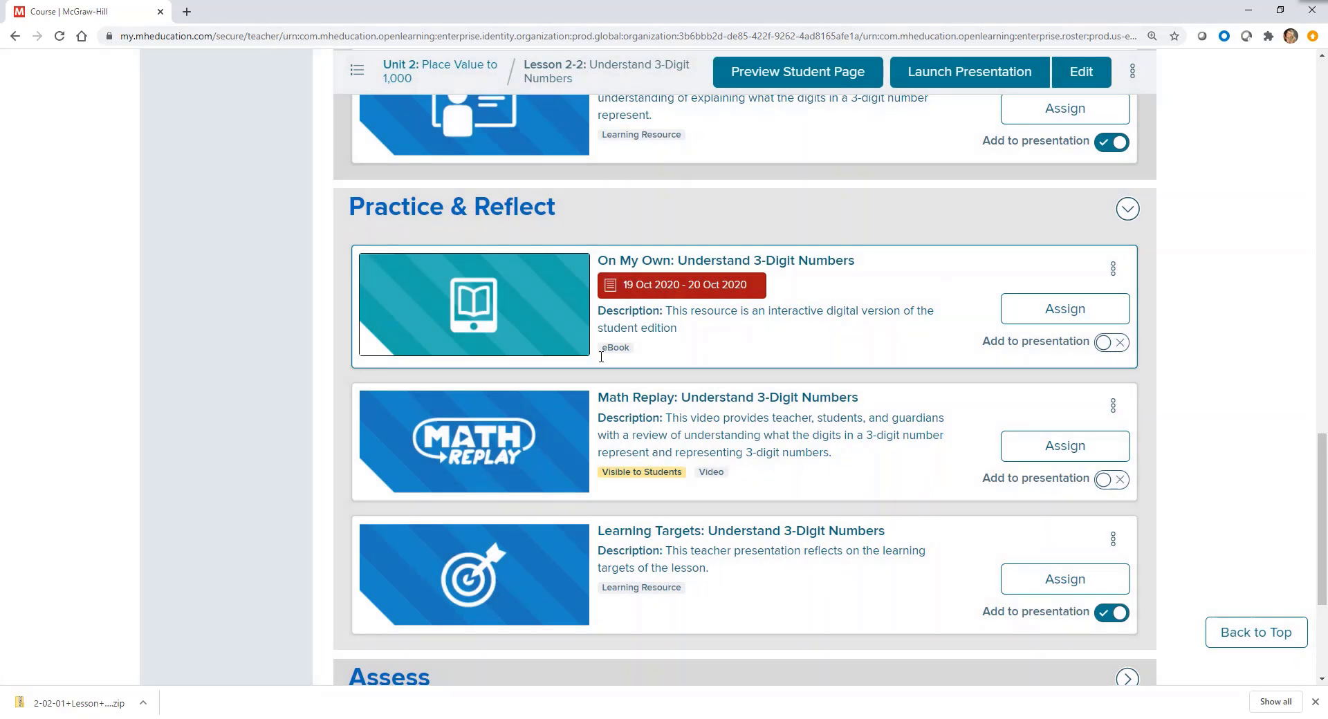
click(515, 429)
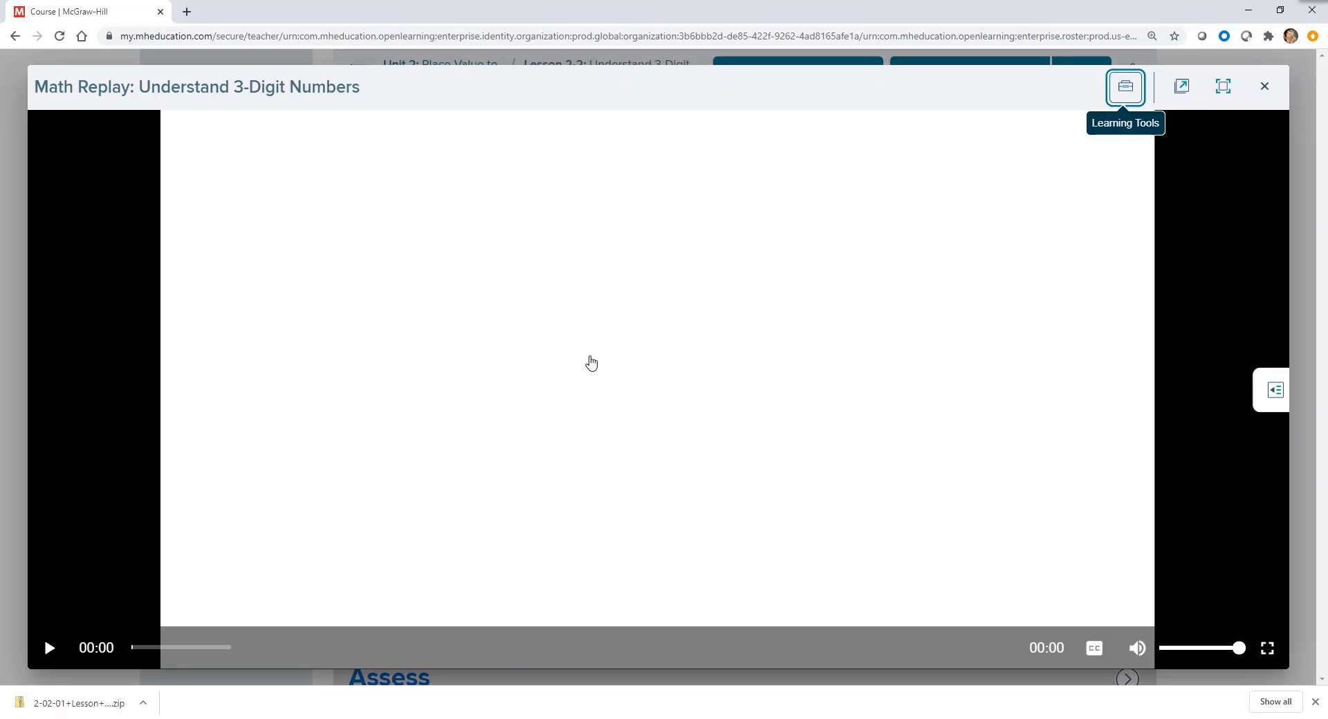
click(590, 363)
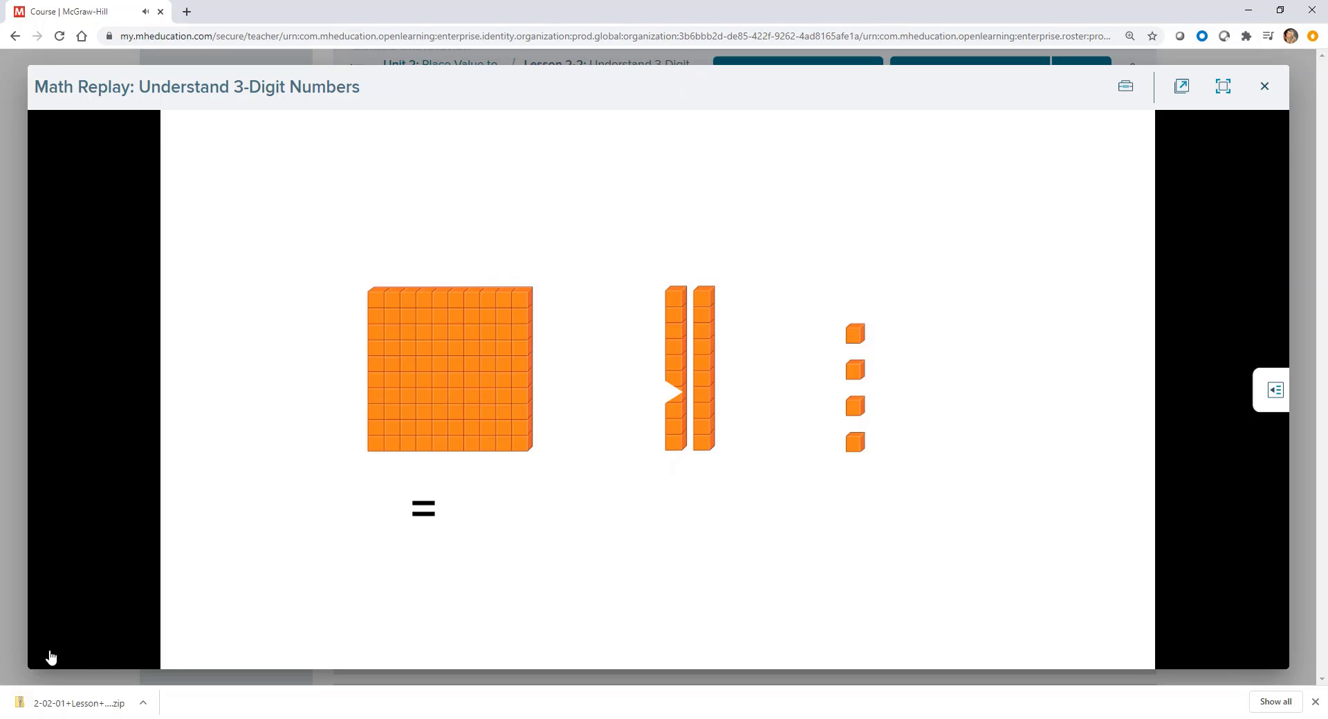
click(51, 657)
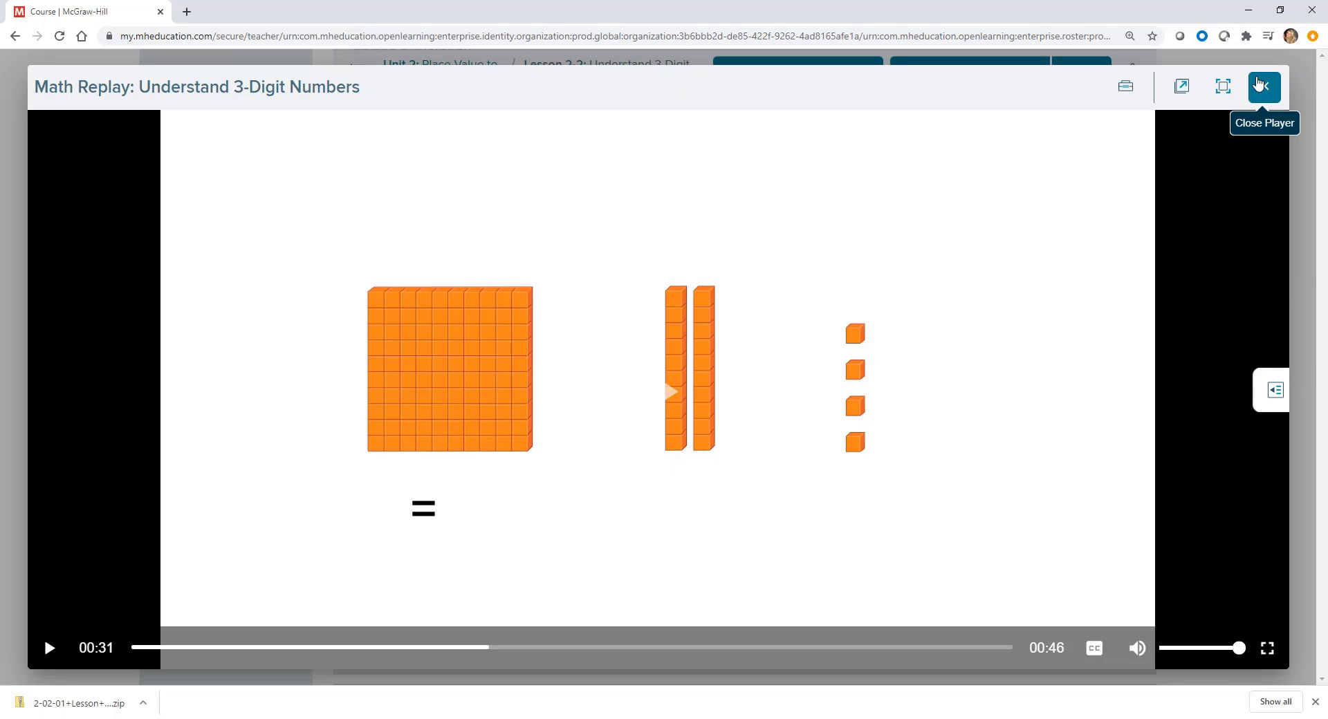
click(1258, 85)
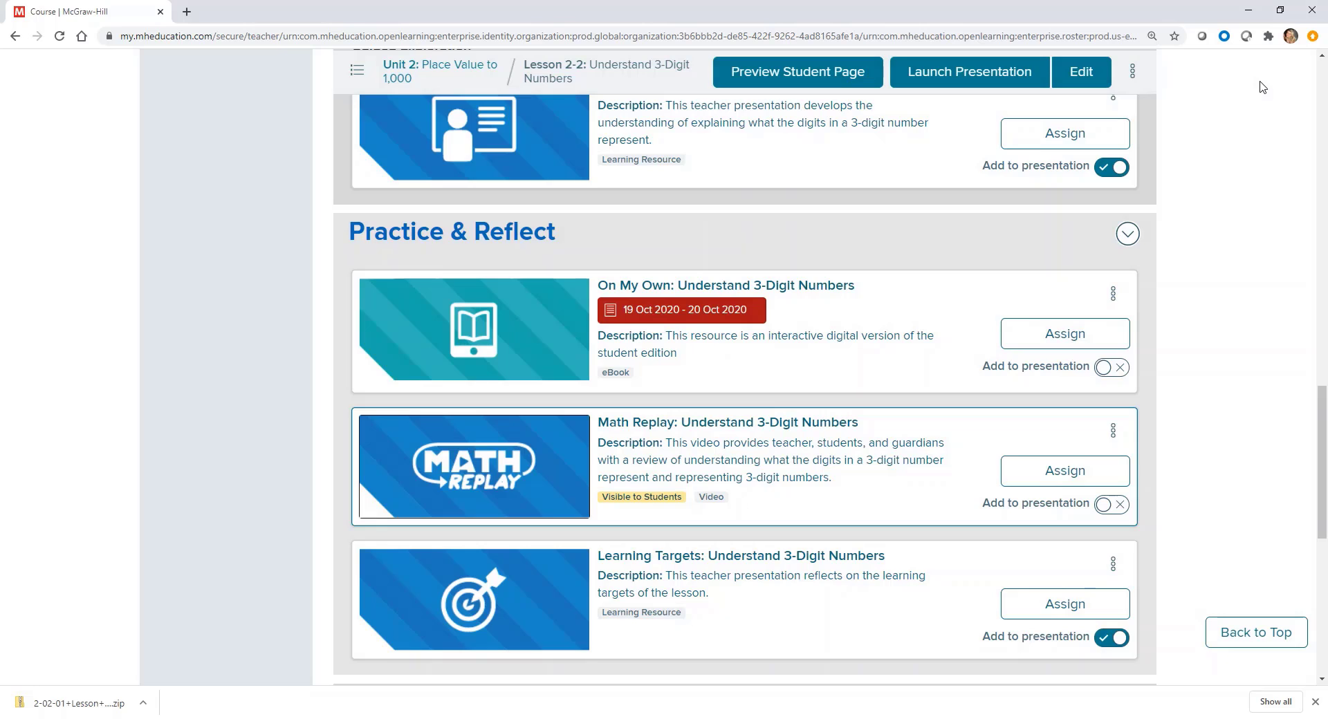
Expand the Differentiate section below Assess and scroll to the bottom of the page.
scroll(1259, 86, down, 1)
scroll(1259, 87, down, 5)
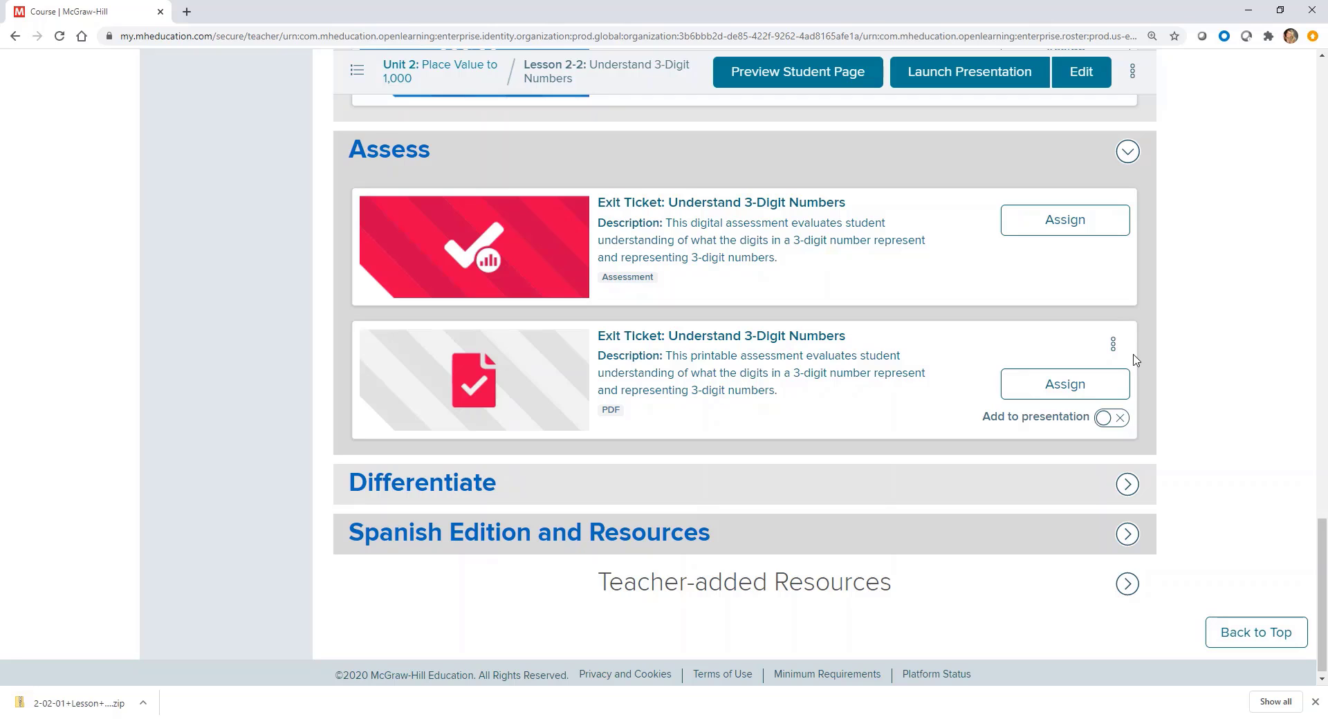
click(1127, 484)
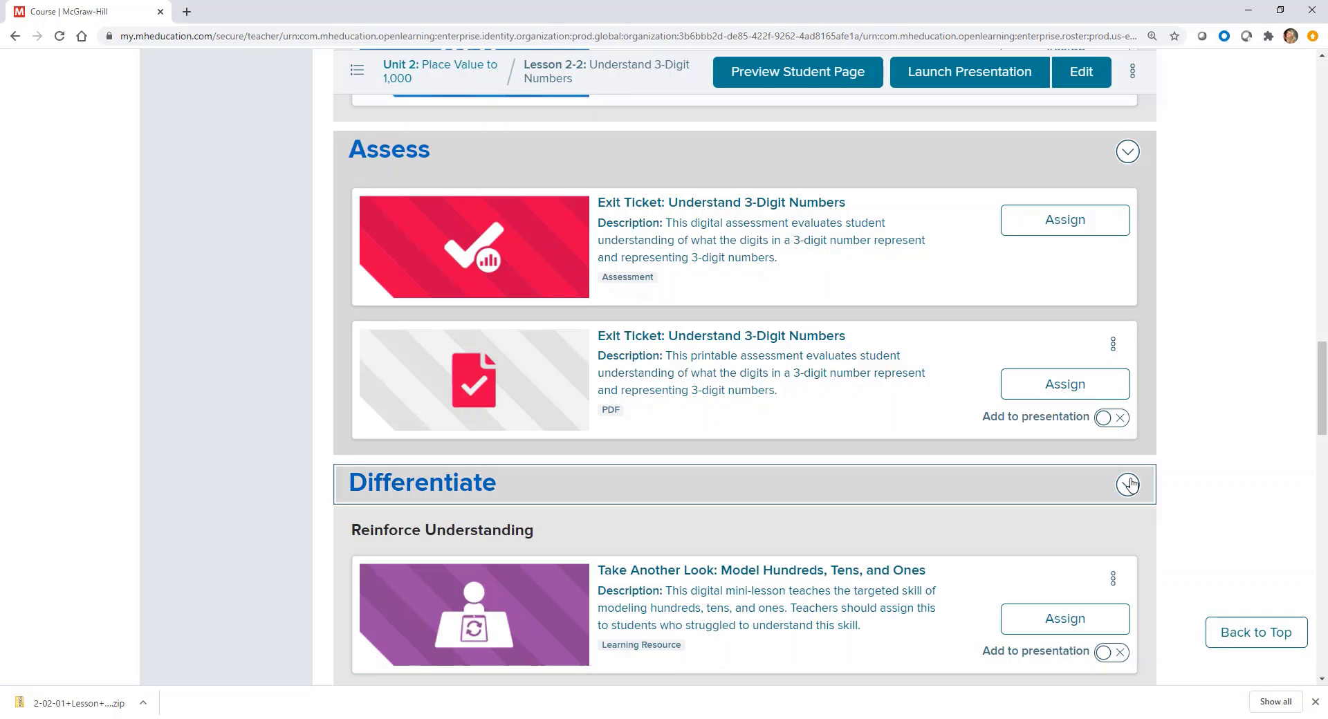
scroll(1131, 484, down, 4)
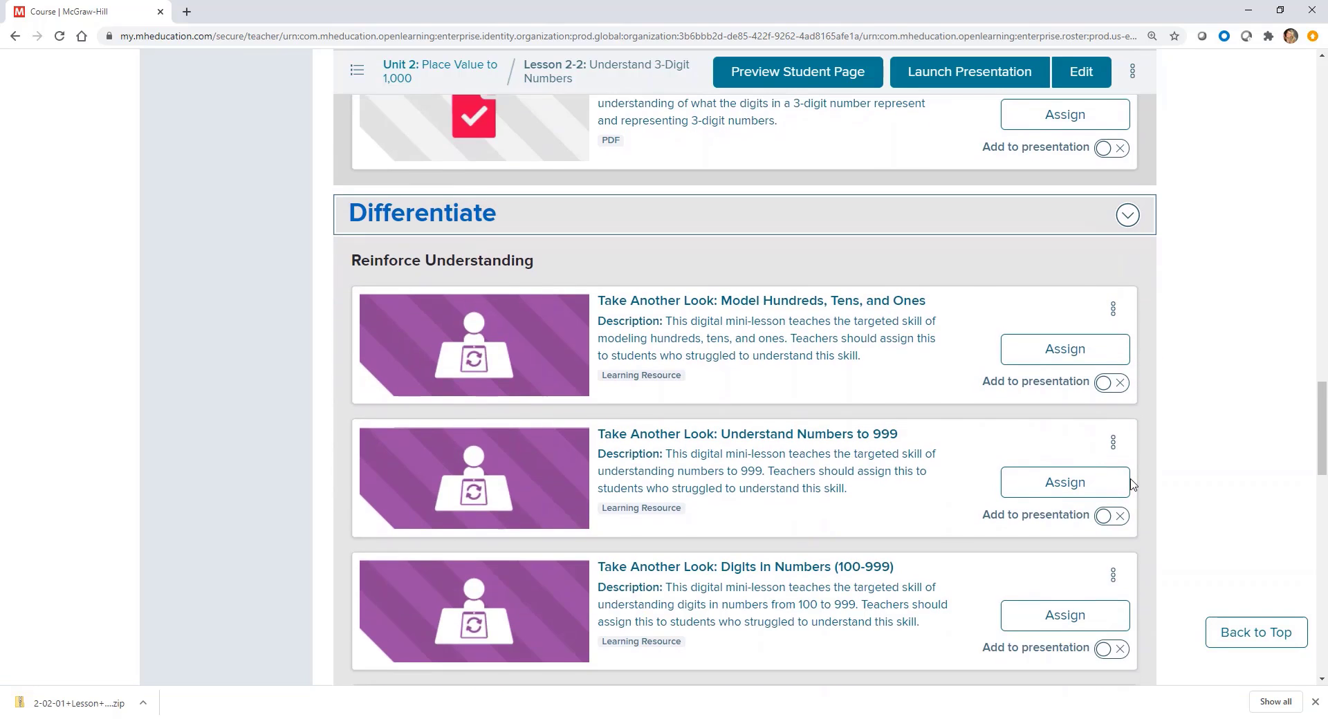
scroll(1131, 484, down, 10)
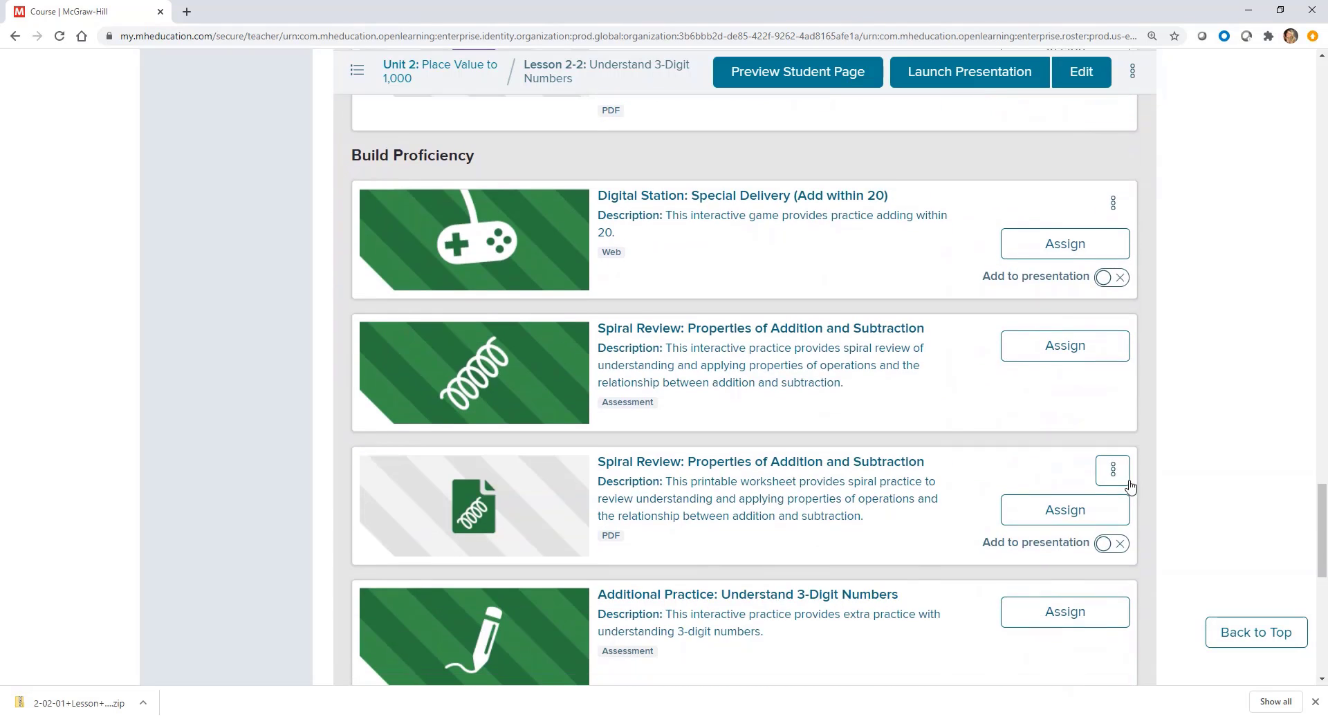
scroll(1130, 486, down, 10)
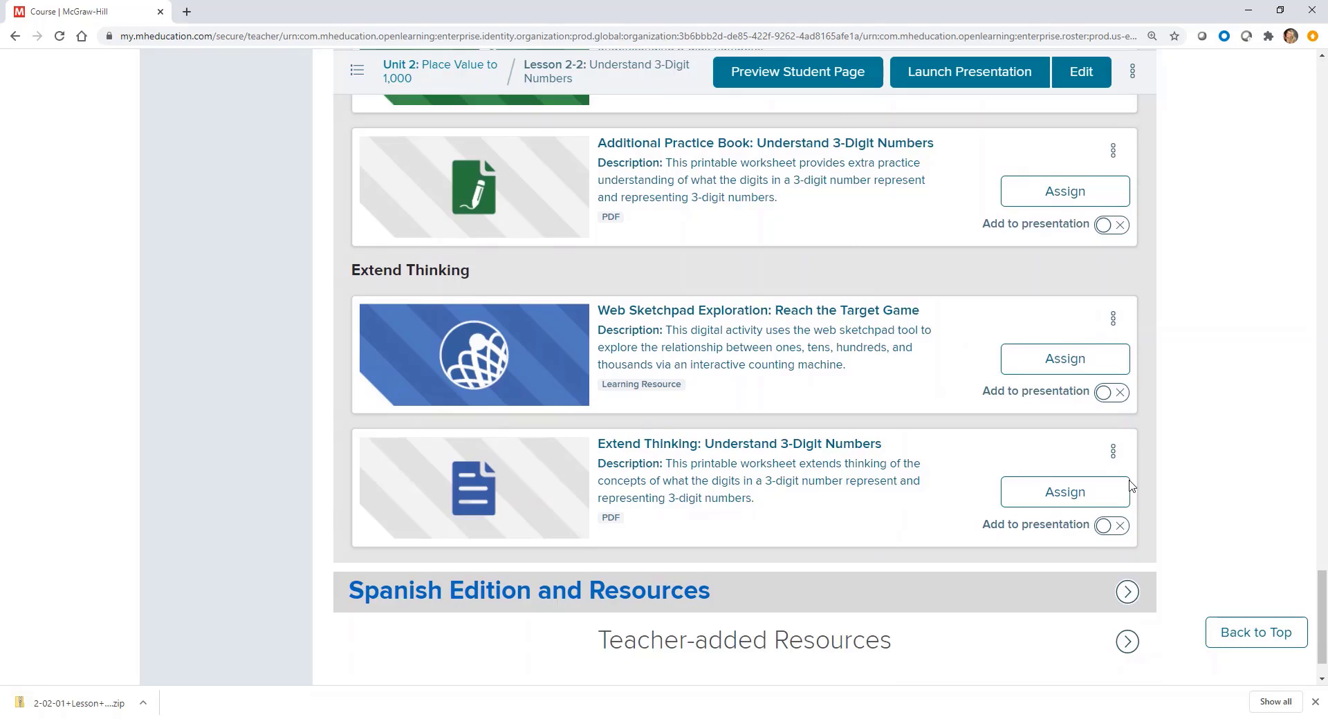